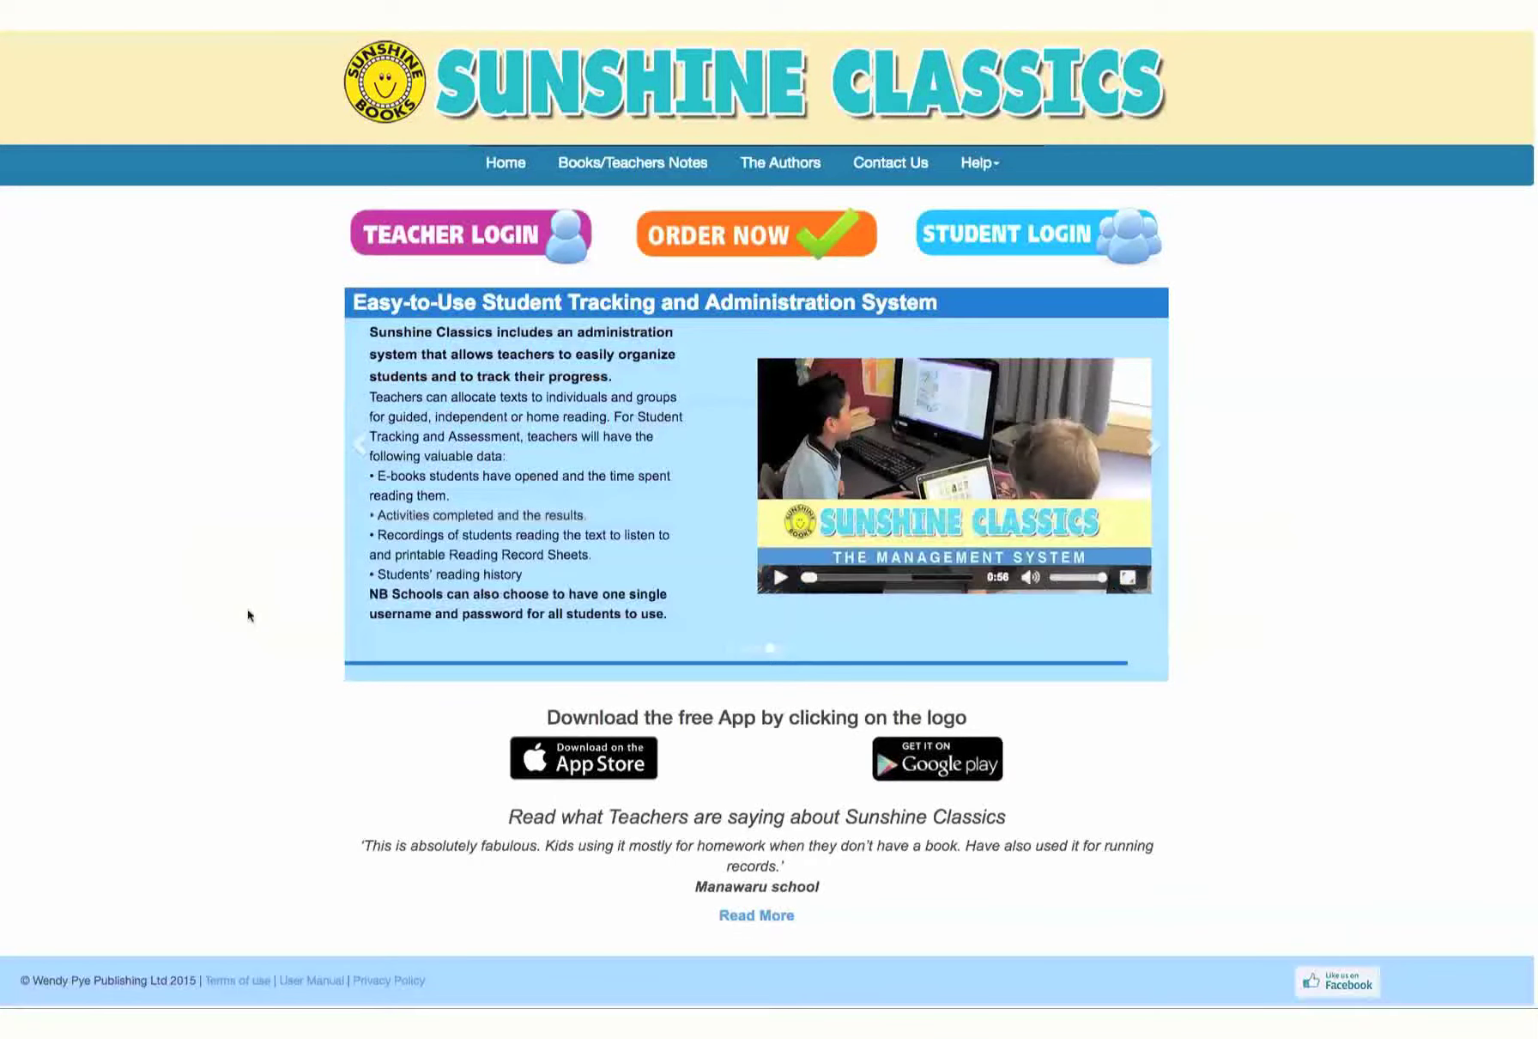
From Teacher Login, switch to School Admin Login and sign in with the prefilled credentials.
{"action": "left_click", "coordinate": [450, 233]}
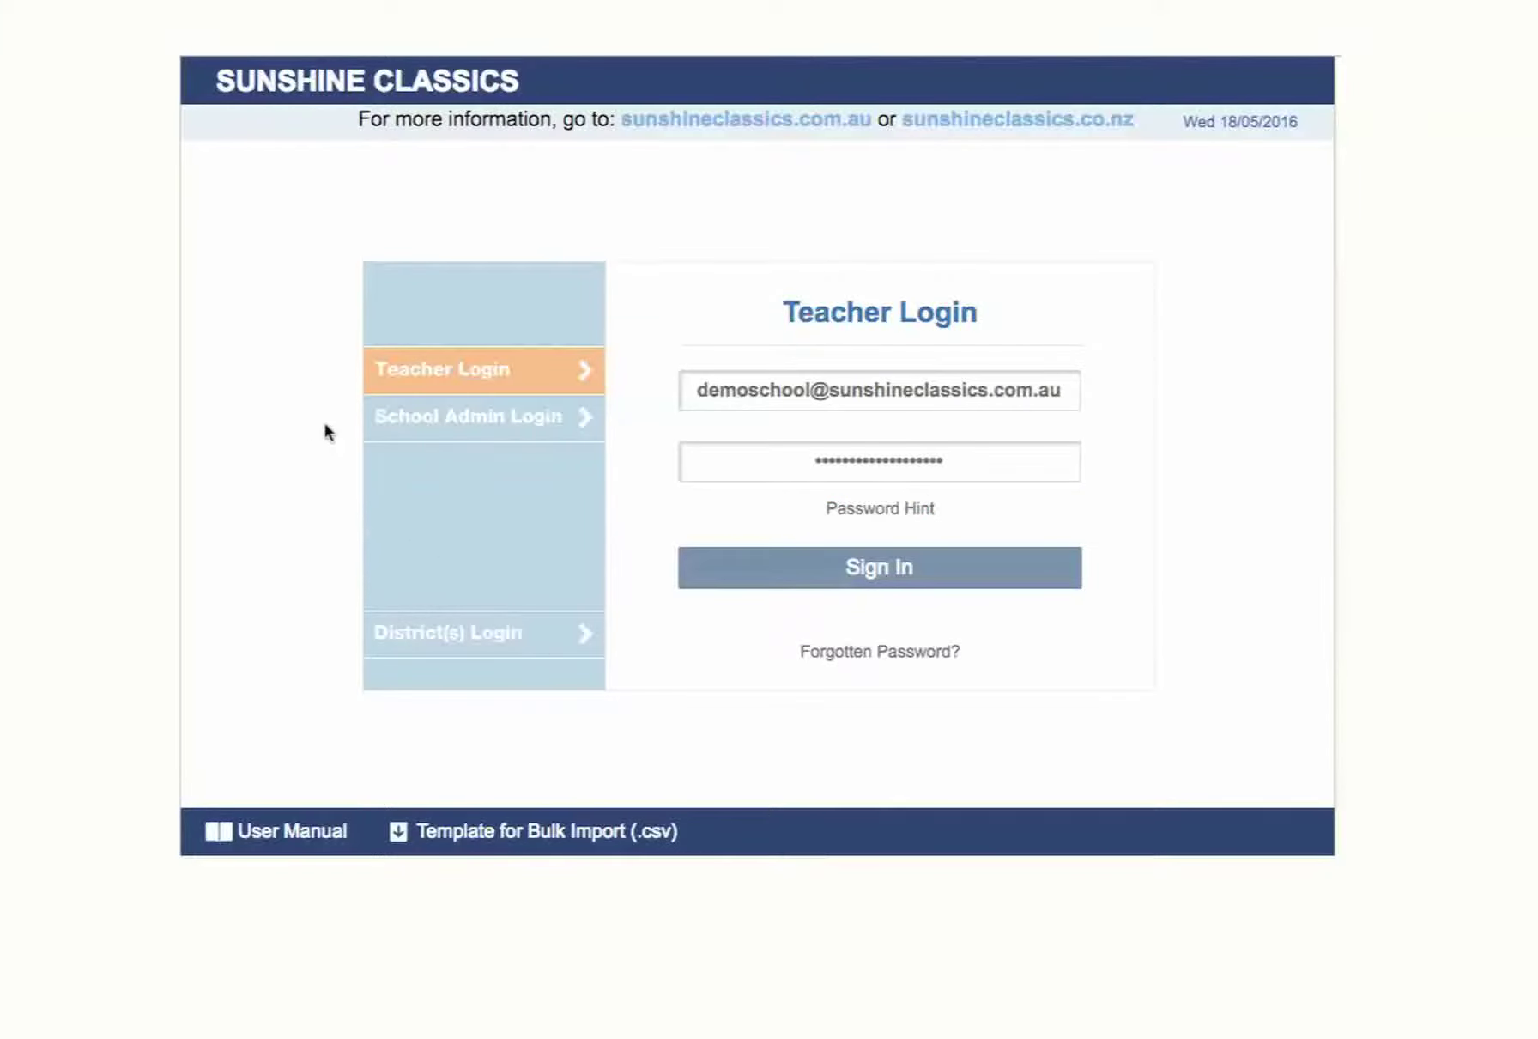
{"action": "left_click", "coordinate": [484, 426]}
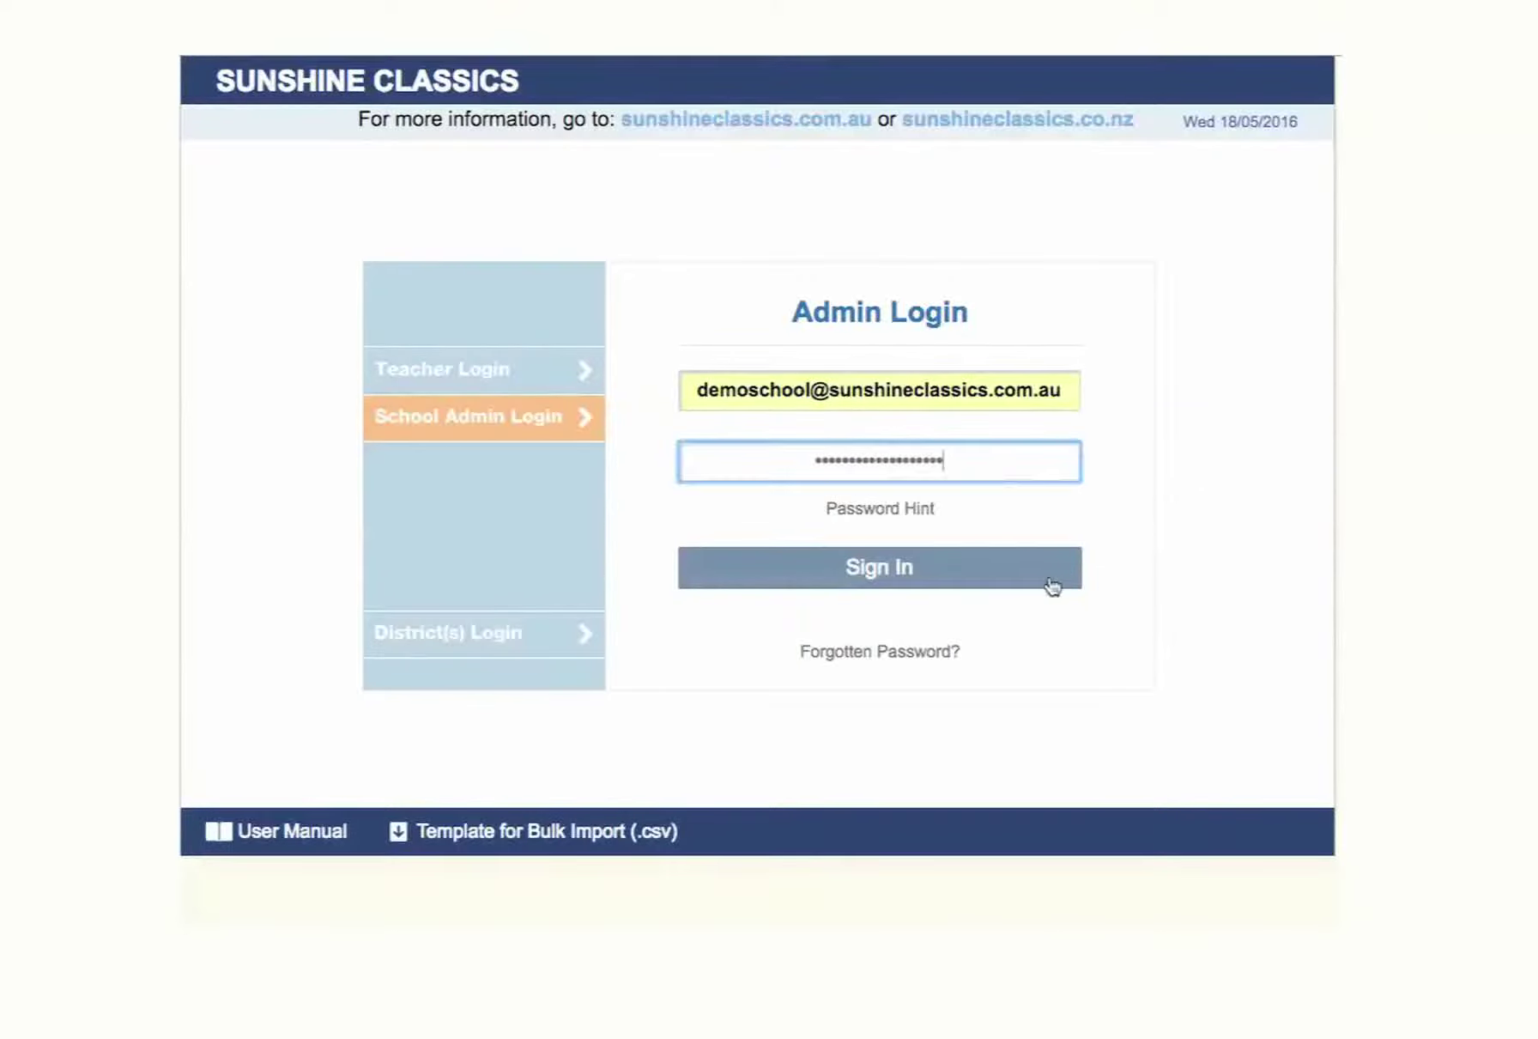
{"action": "left_click", "coordinate": [884, 573]}
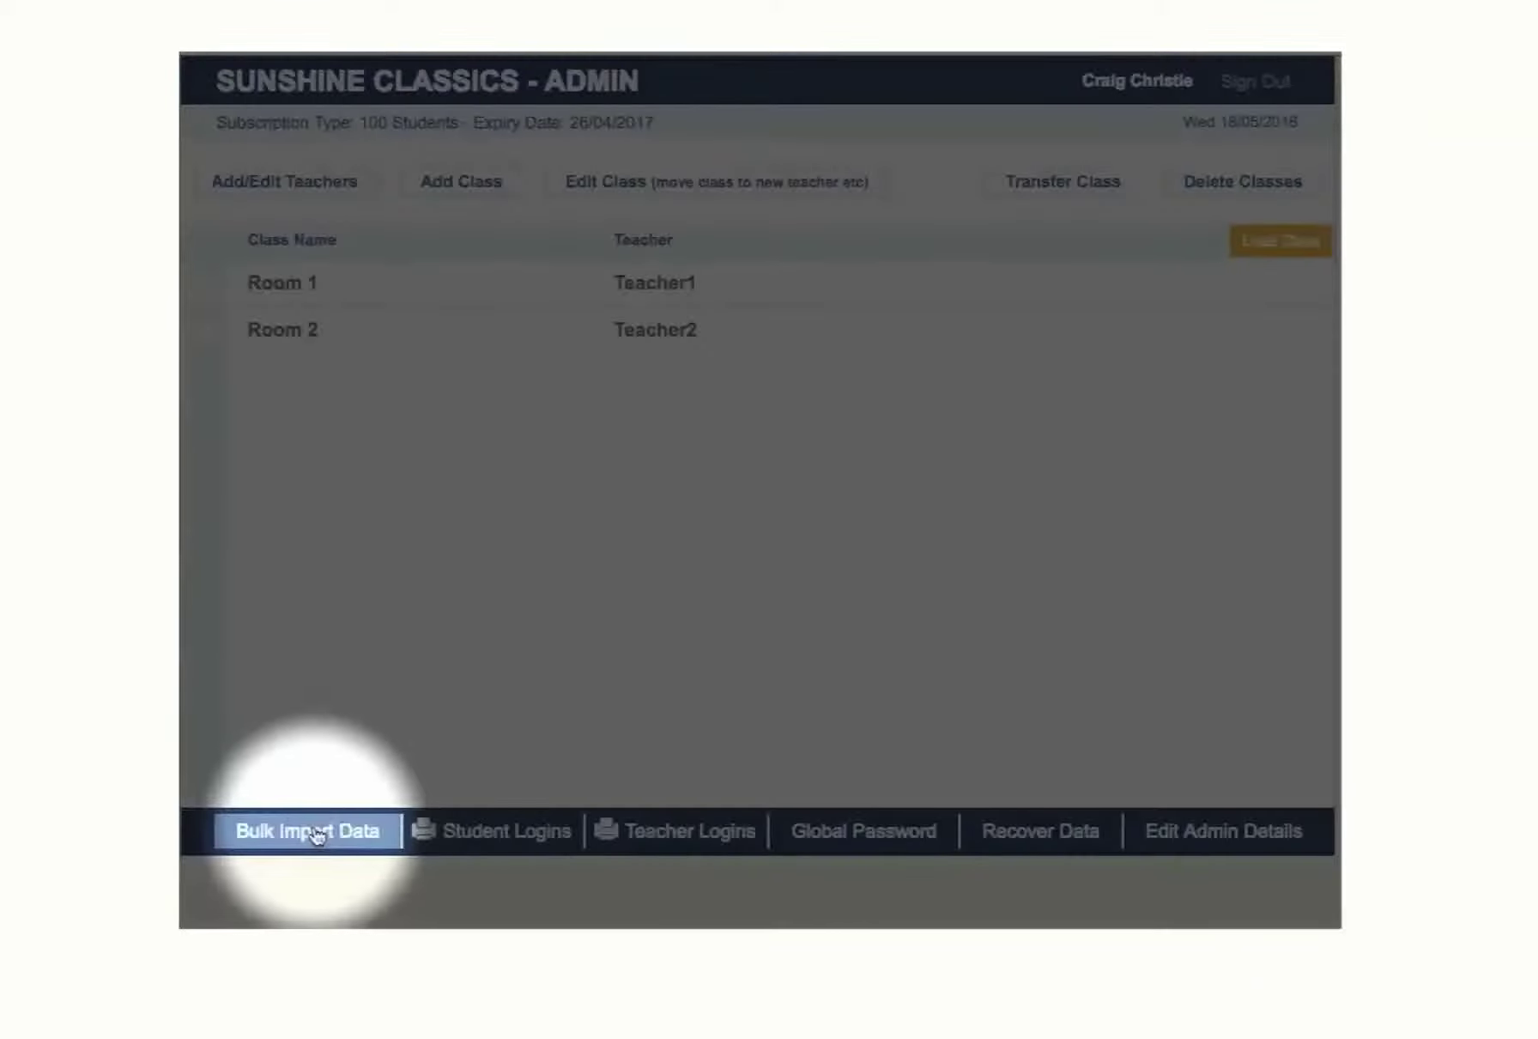
Open the Bulk Import Data upload and close its Browse File dialog without importing.
{"action": "left_click", "coordinate": [316, 832]}
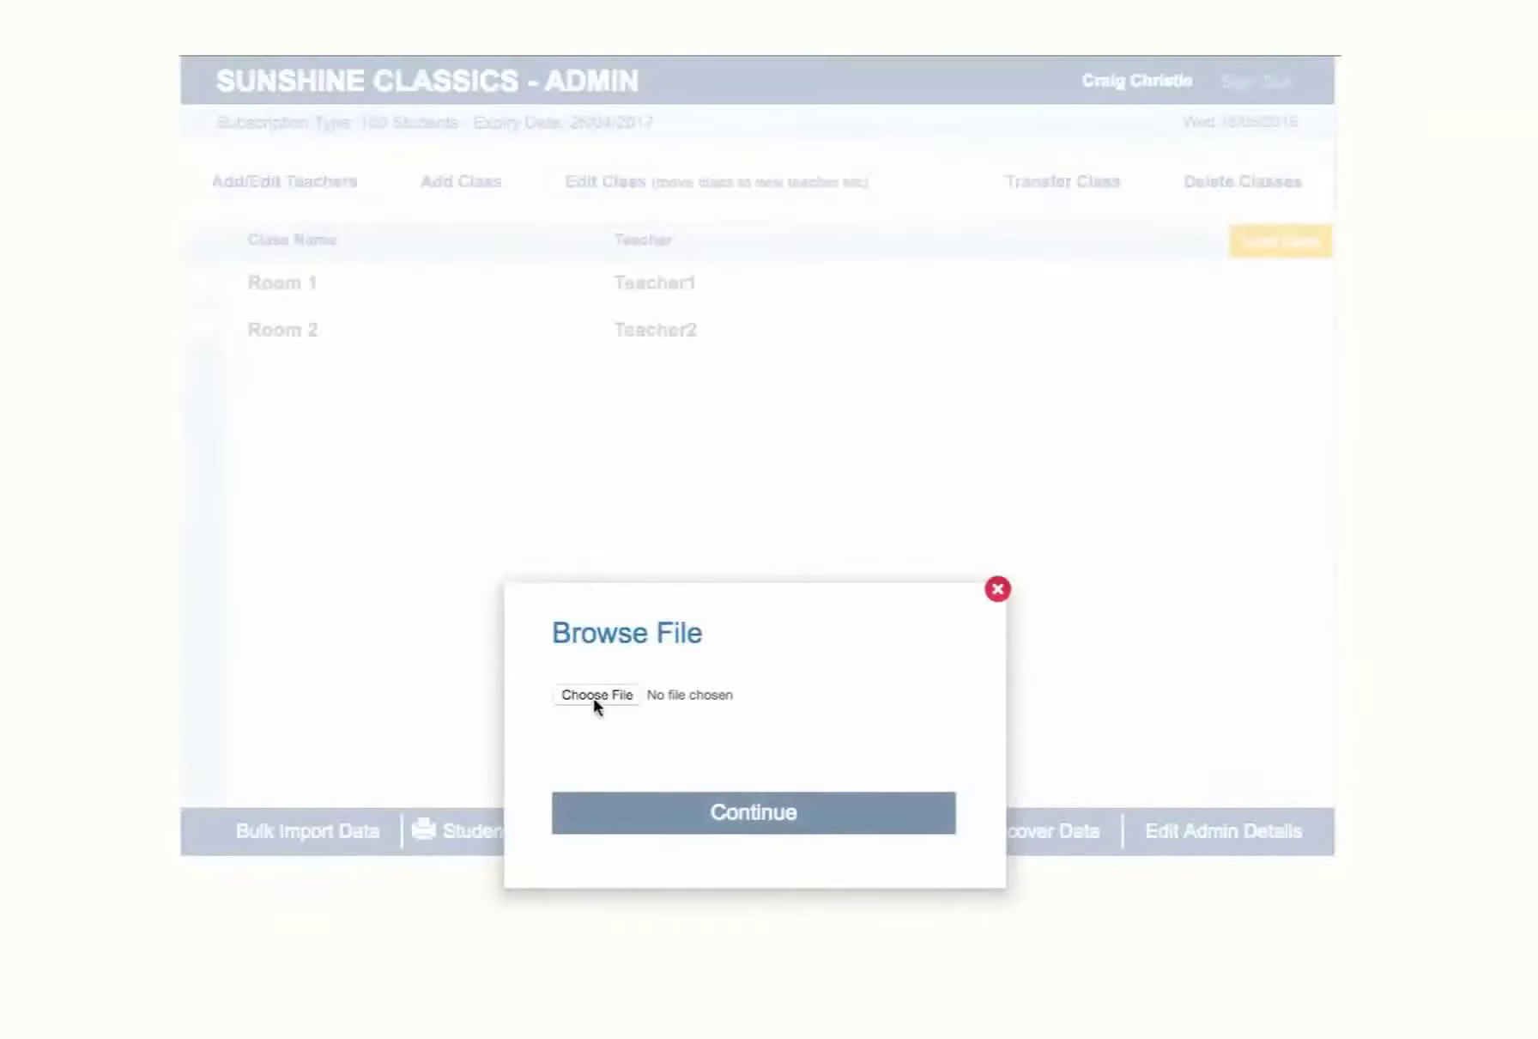
{"action": "left_click", "coordinate": [998, 590]}
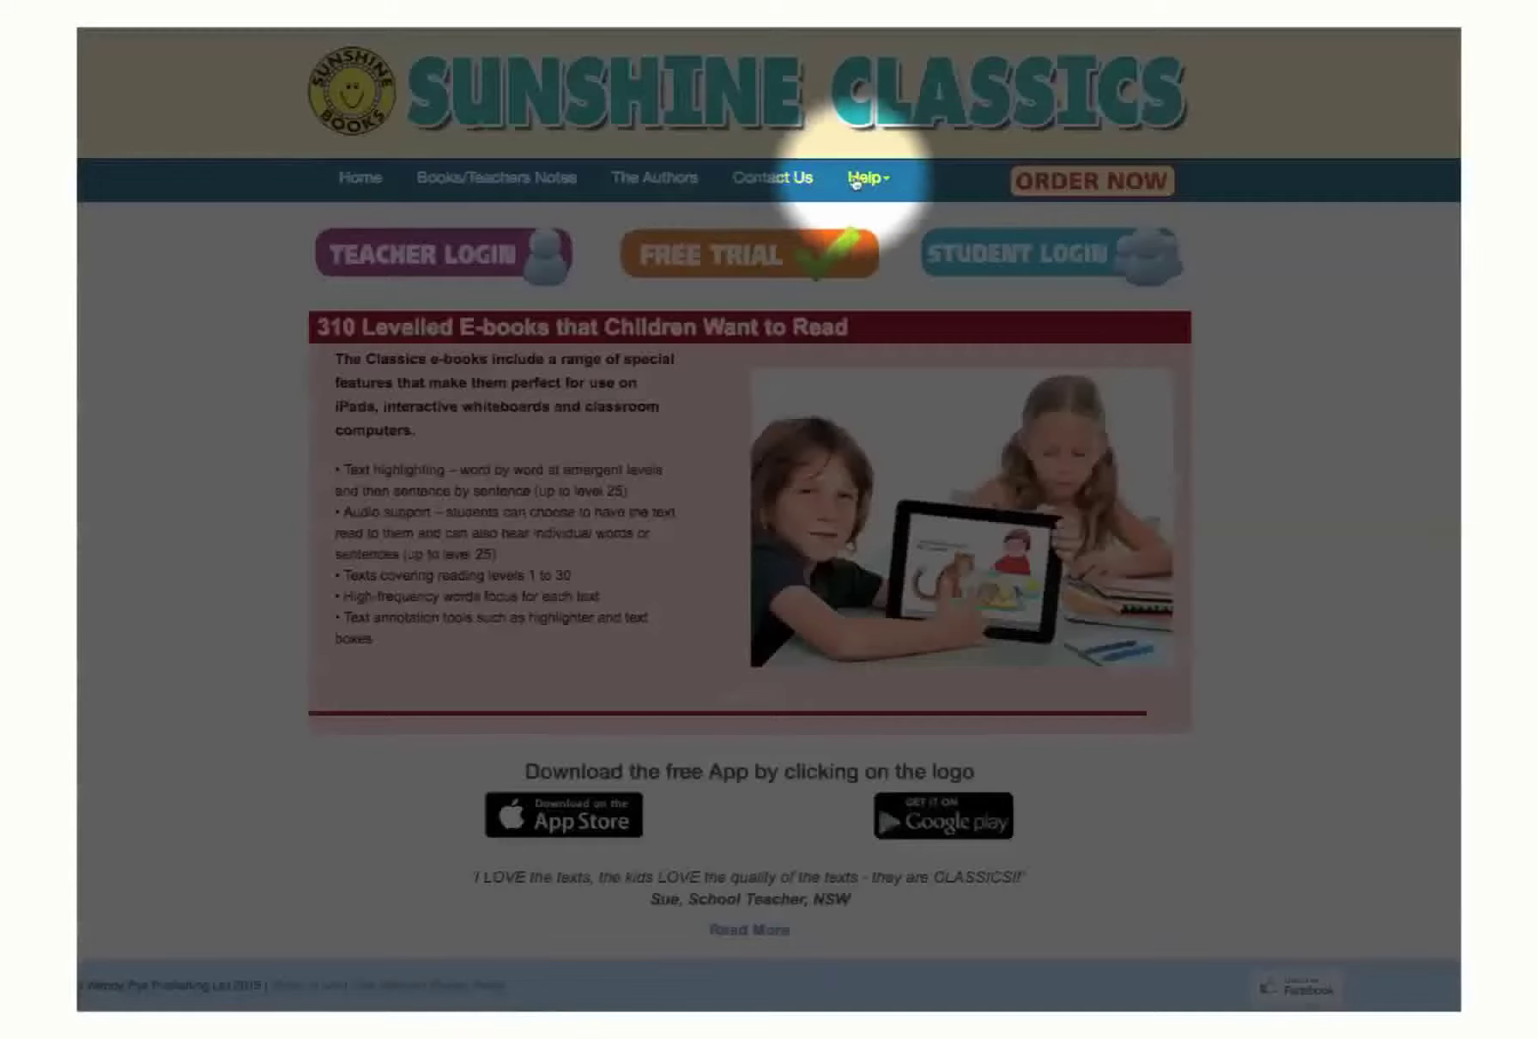
Expand Quick Start Guide 2 on Bulk Import from Help > Quick Start Guides.
{"action": "left_click", "coordinate": [869, 178]}
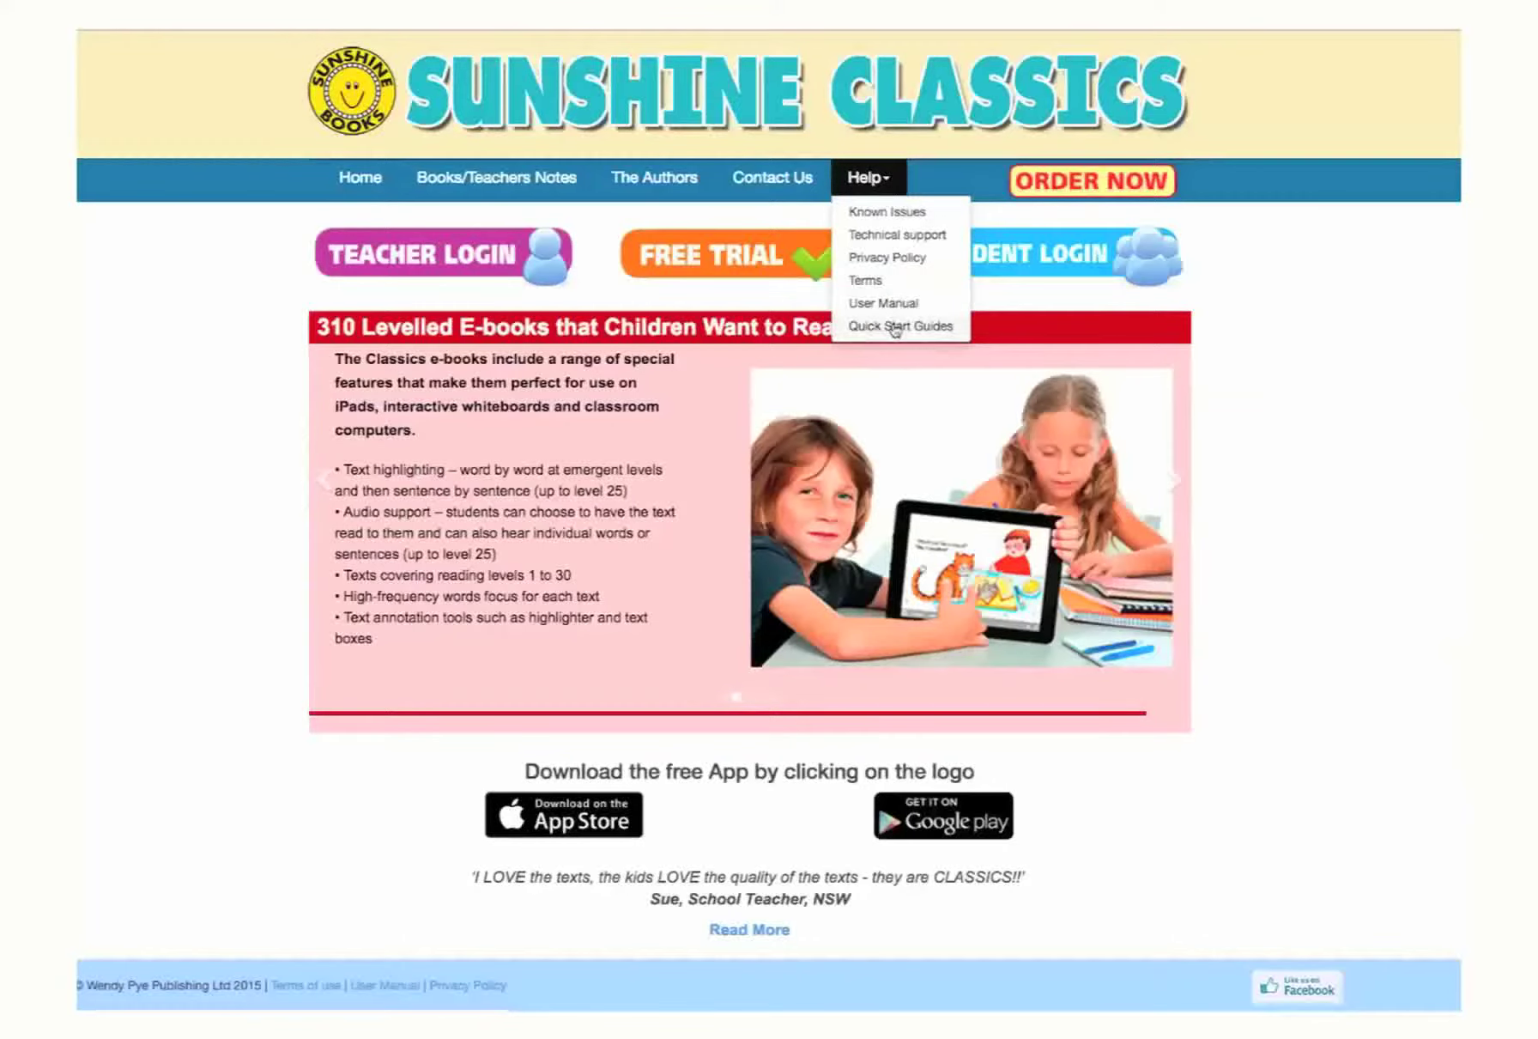
{"action": "left_click", "coordinate": [891, 325]}
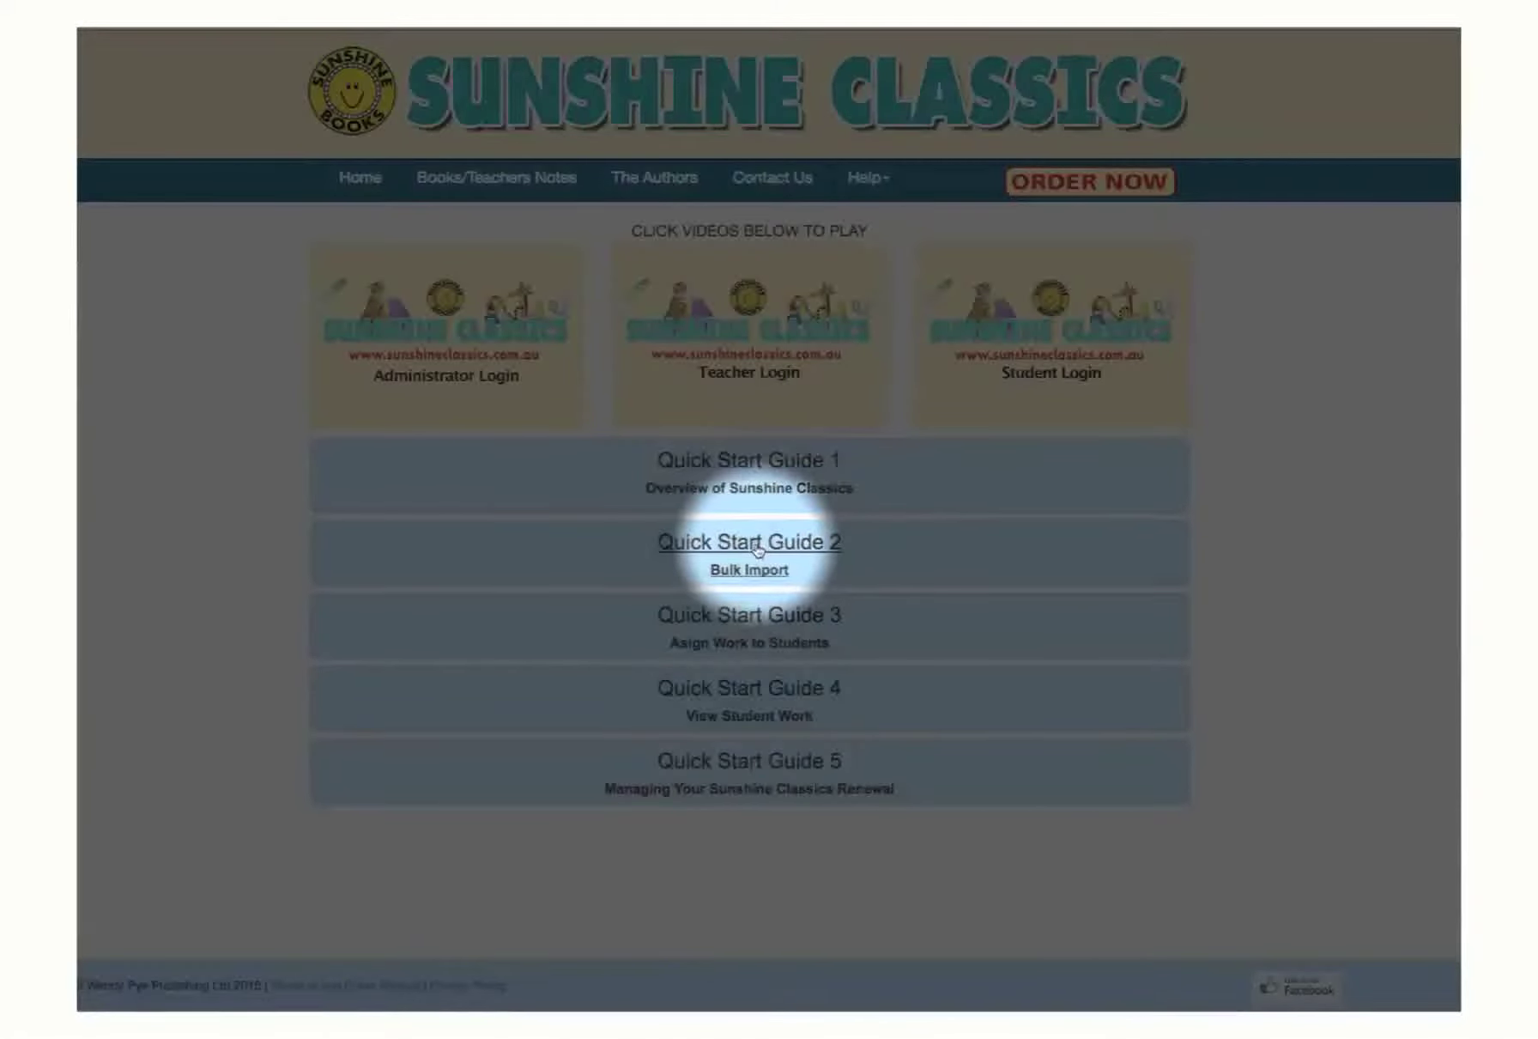
{"action": "left_click", "coordinate": [757, 545]}
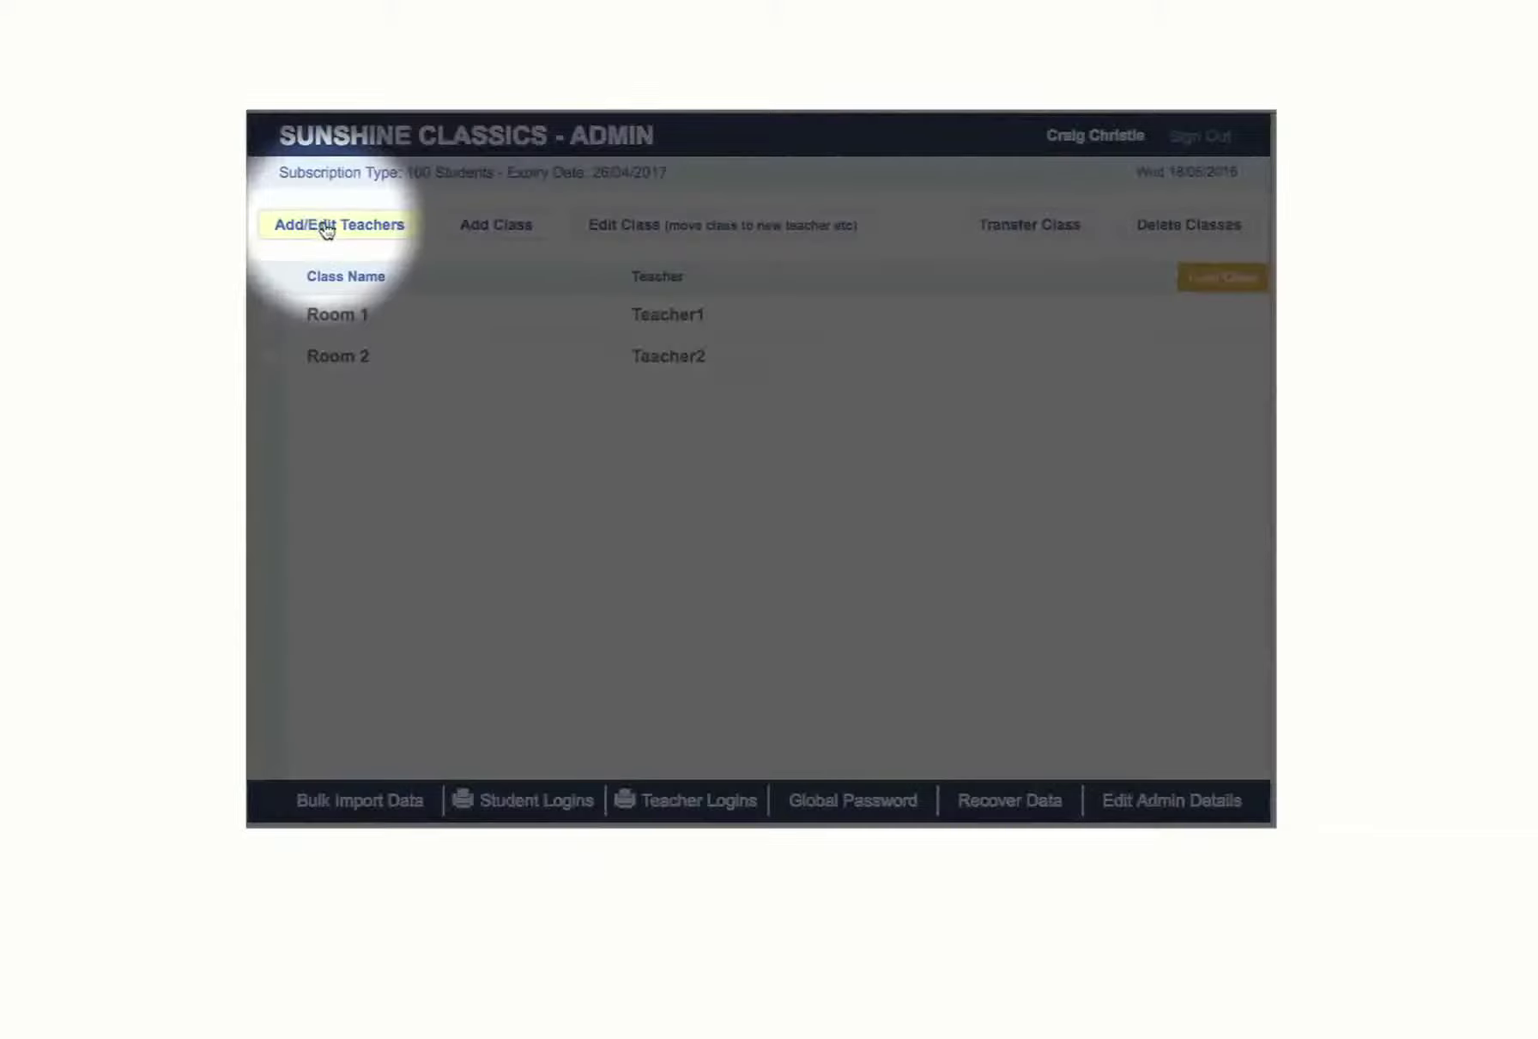
Add teacher Teacher4 with an e-mail, password, confirmed password and password hint, and submit.
{"action": "left_click", "coordinate": [331, 229]}
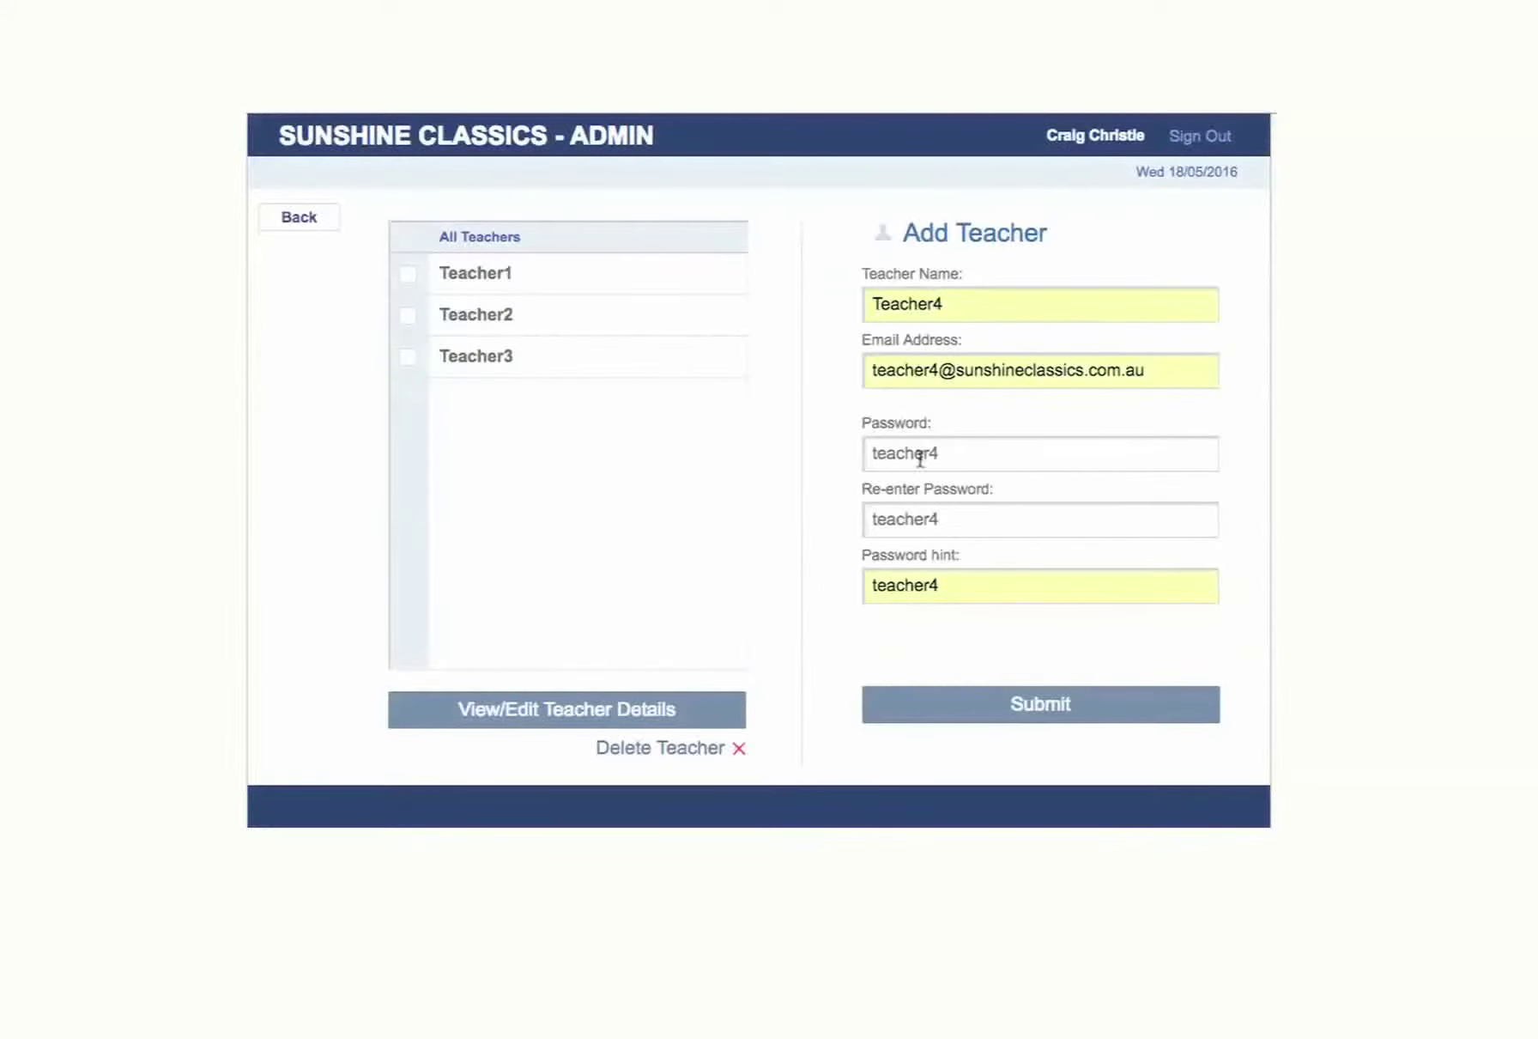
{"action": "left_click", "coordinate": [919, 456]}
{"action": "left_click", "coordinate": [923, 524]}
{"action": "left_click", "coordinate": [935, 587]}
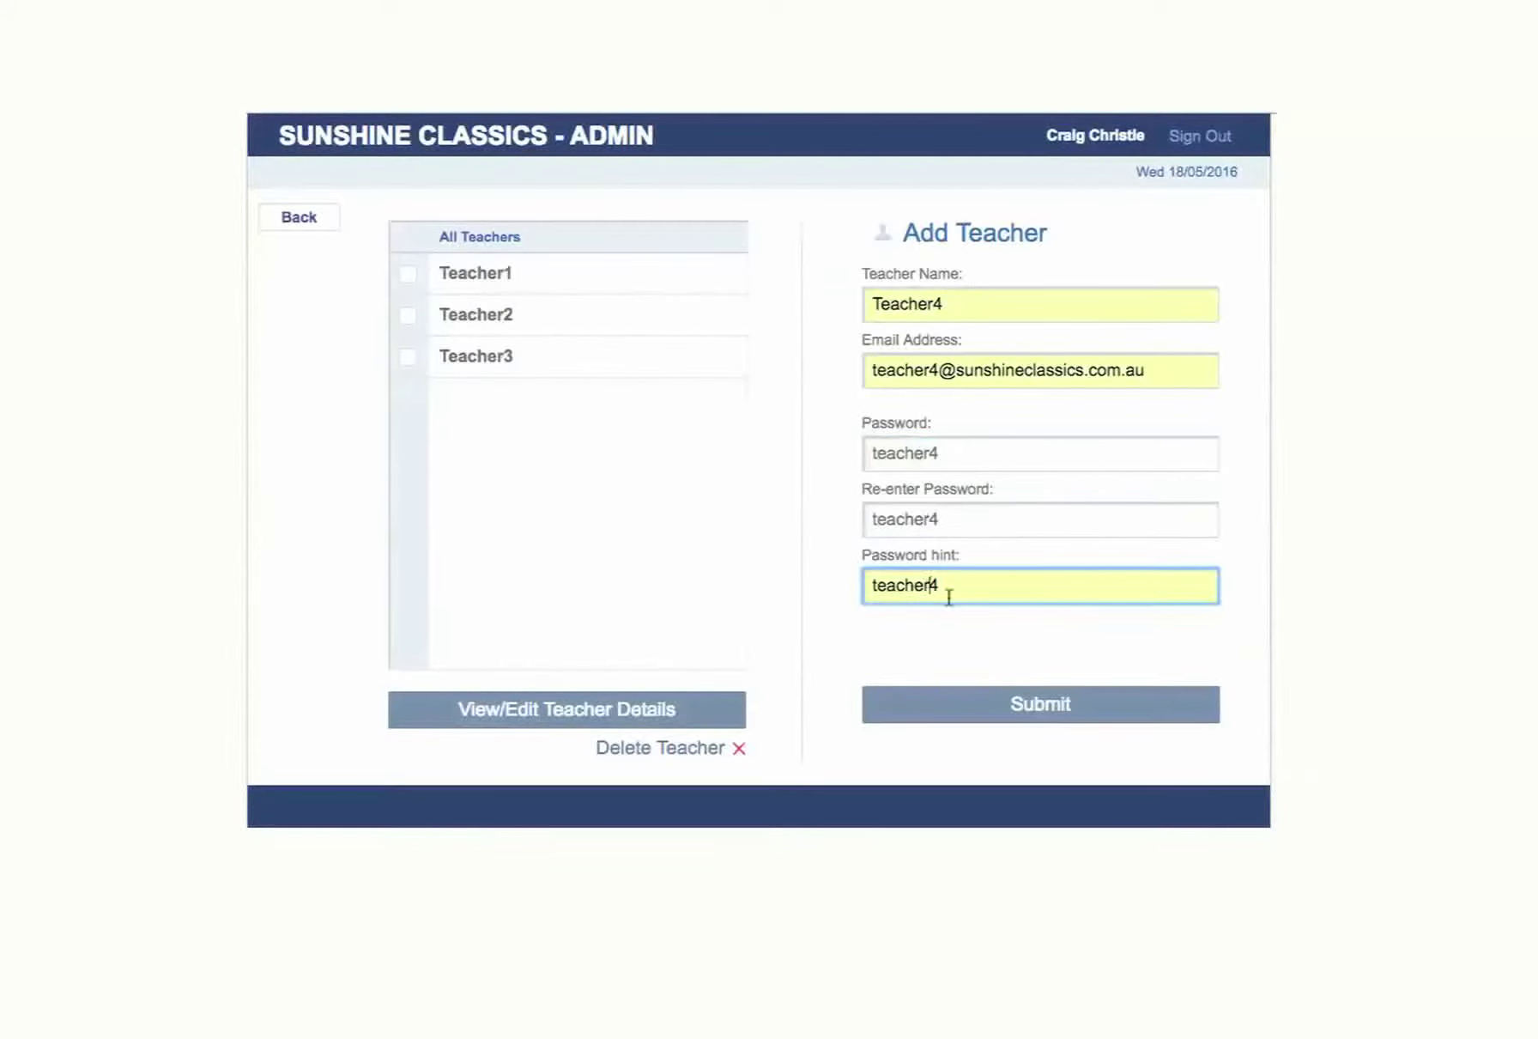
{"action": "left_click", "coordinate": [1042, 706]}
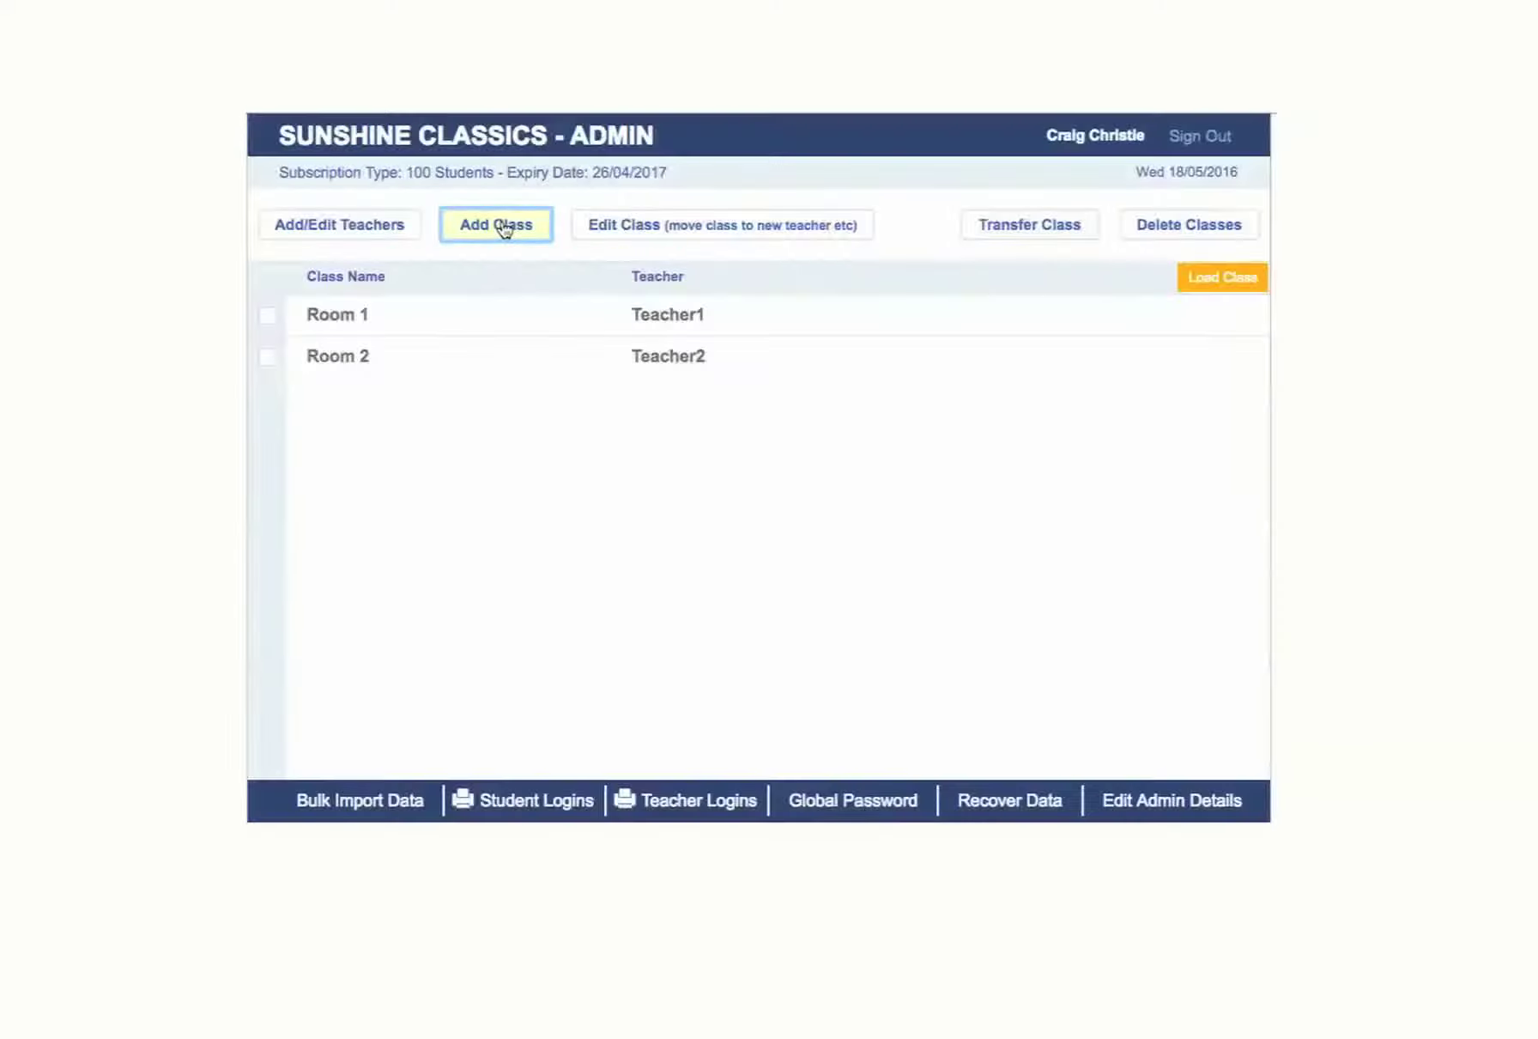
Create a class named 'Room 3' assigned to Teacher4 using Add Class.
{"action": "left_click", "coordinate": [503, 227]}
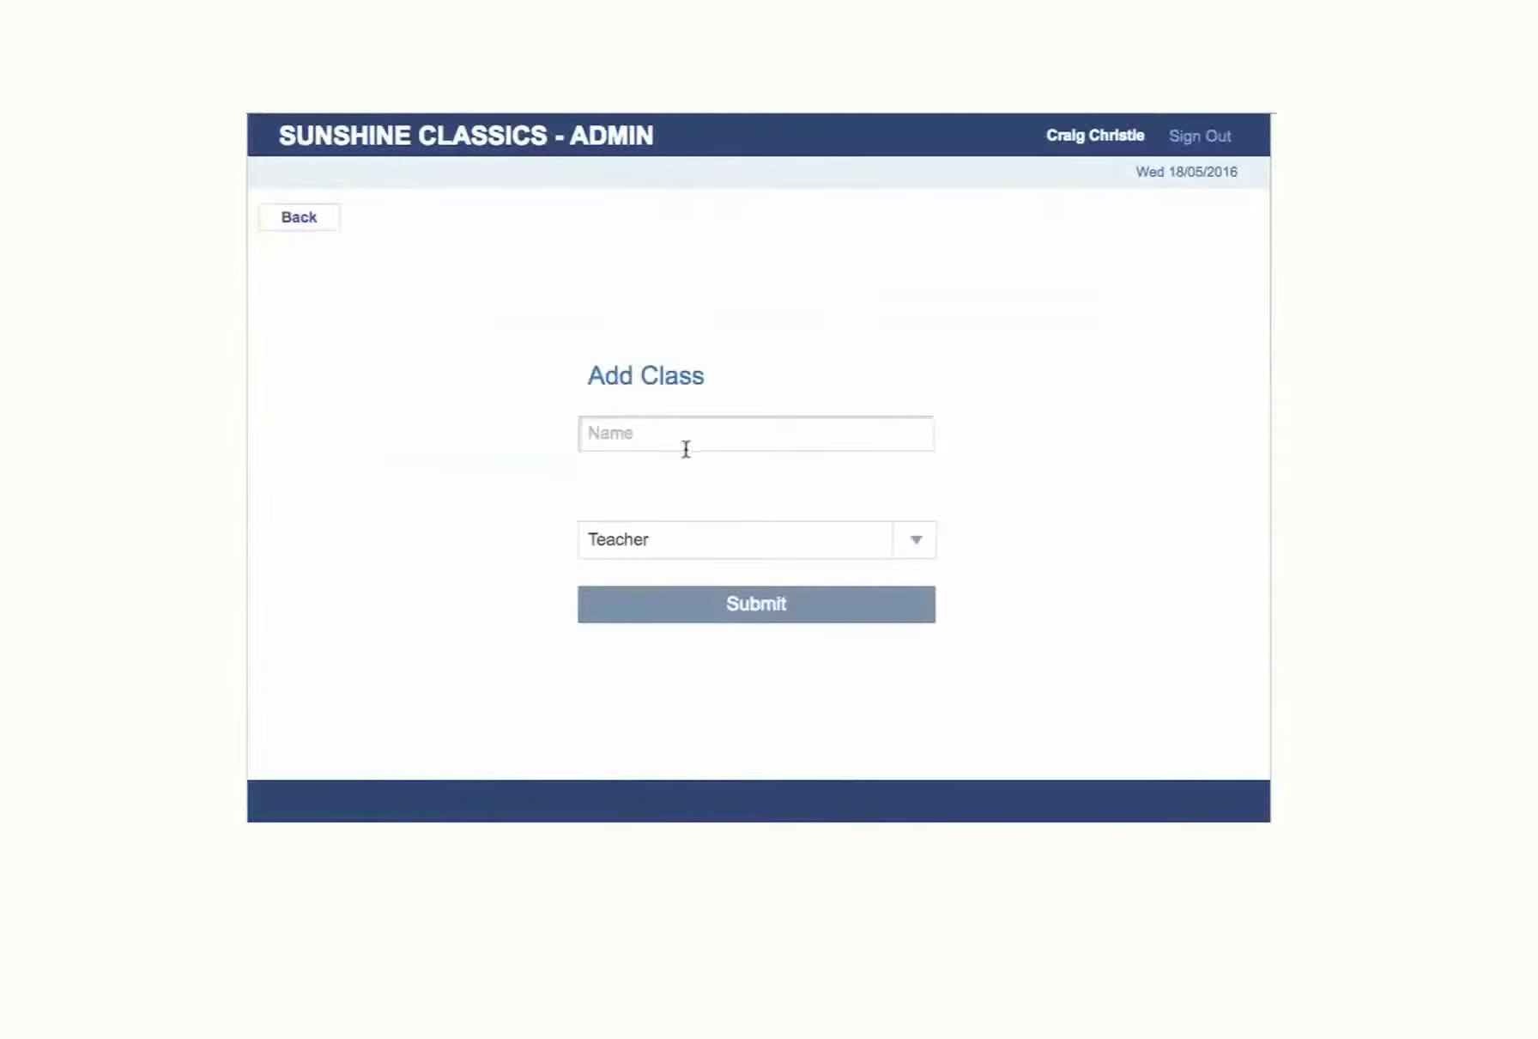
{"action": "left_click", "coordinate": [704, 427]}
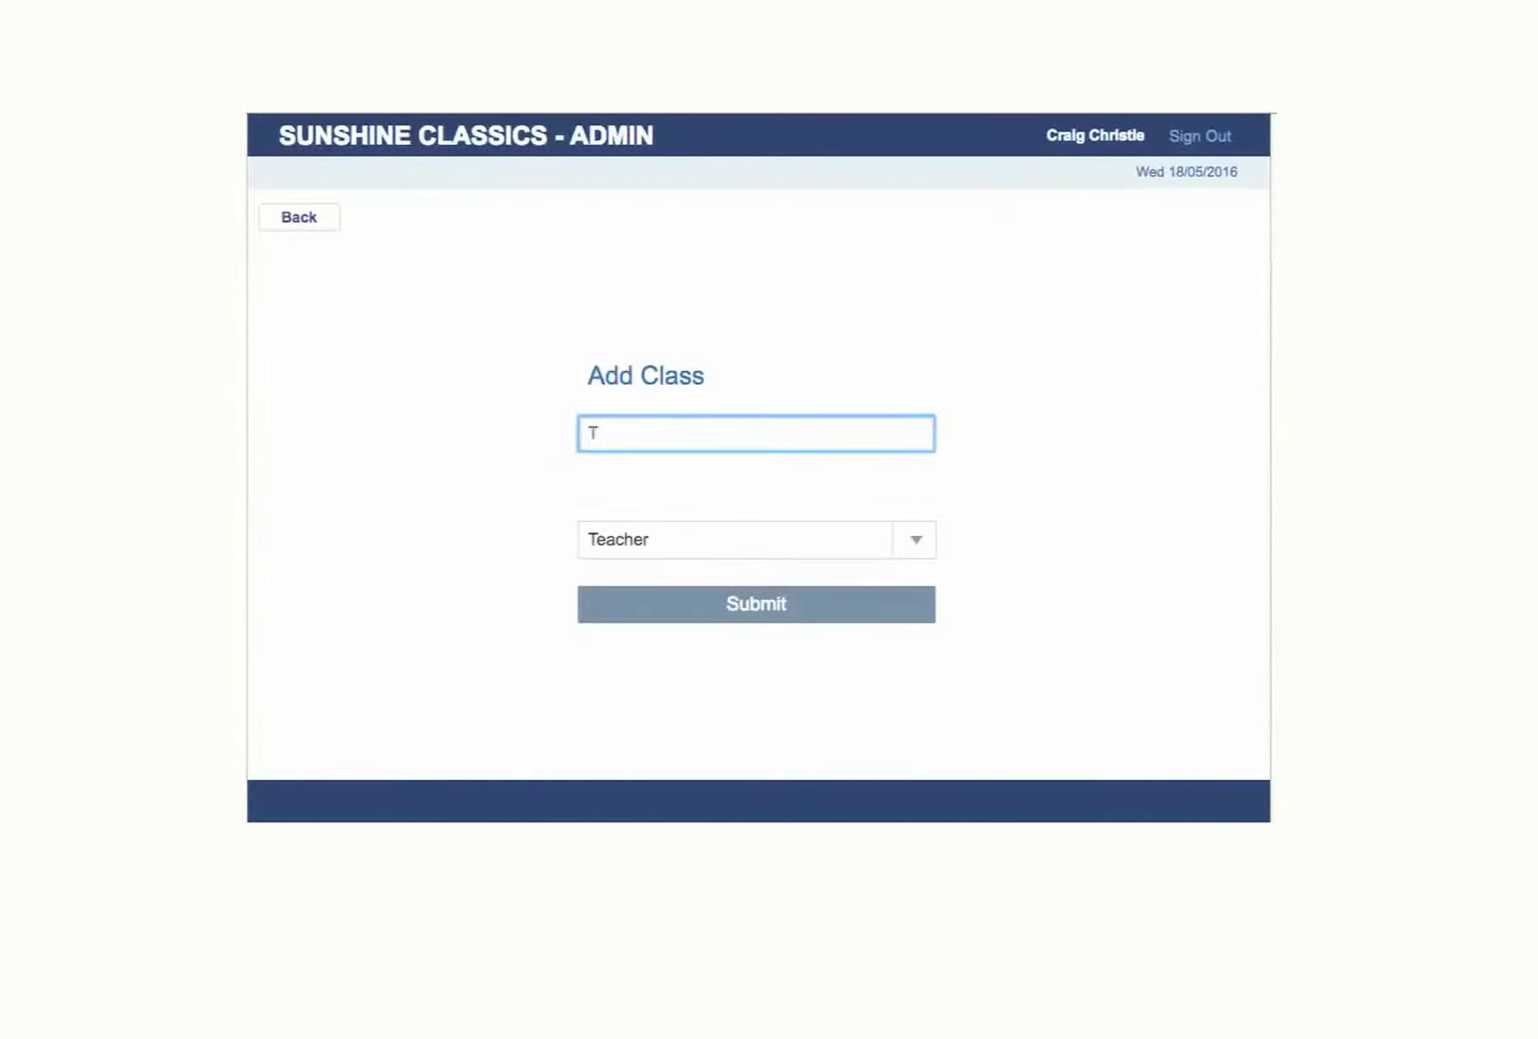
{"action": "type", "text": "Room"}
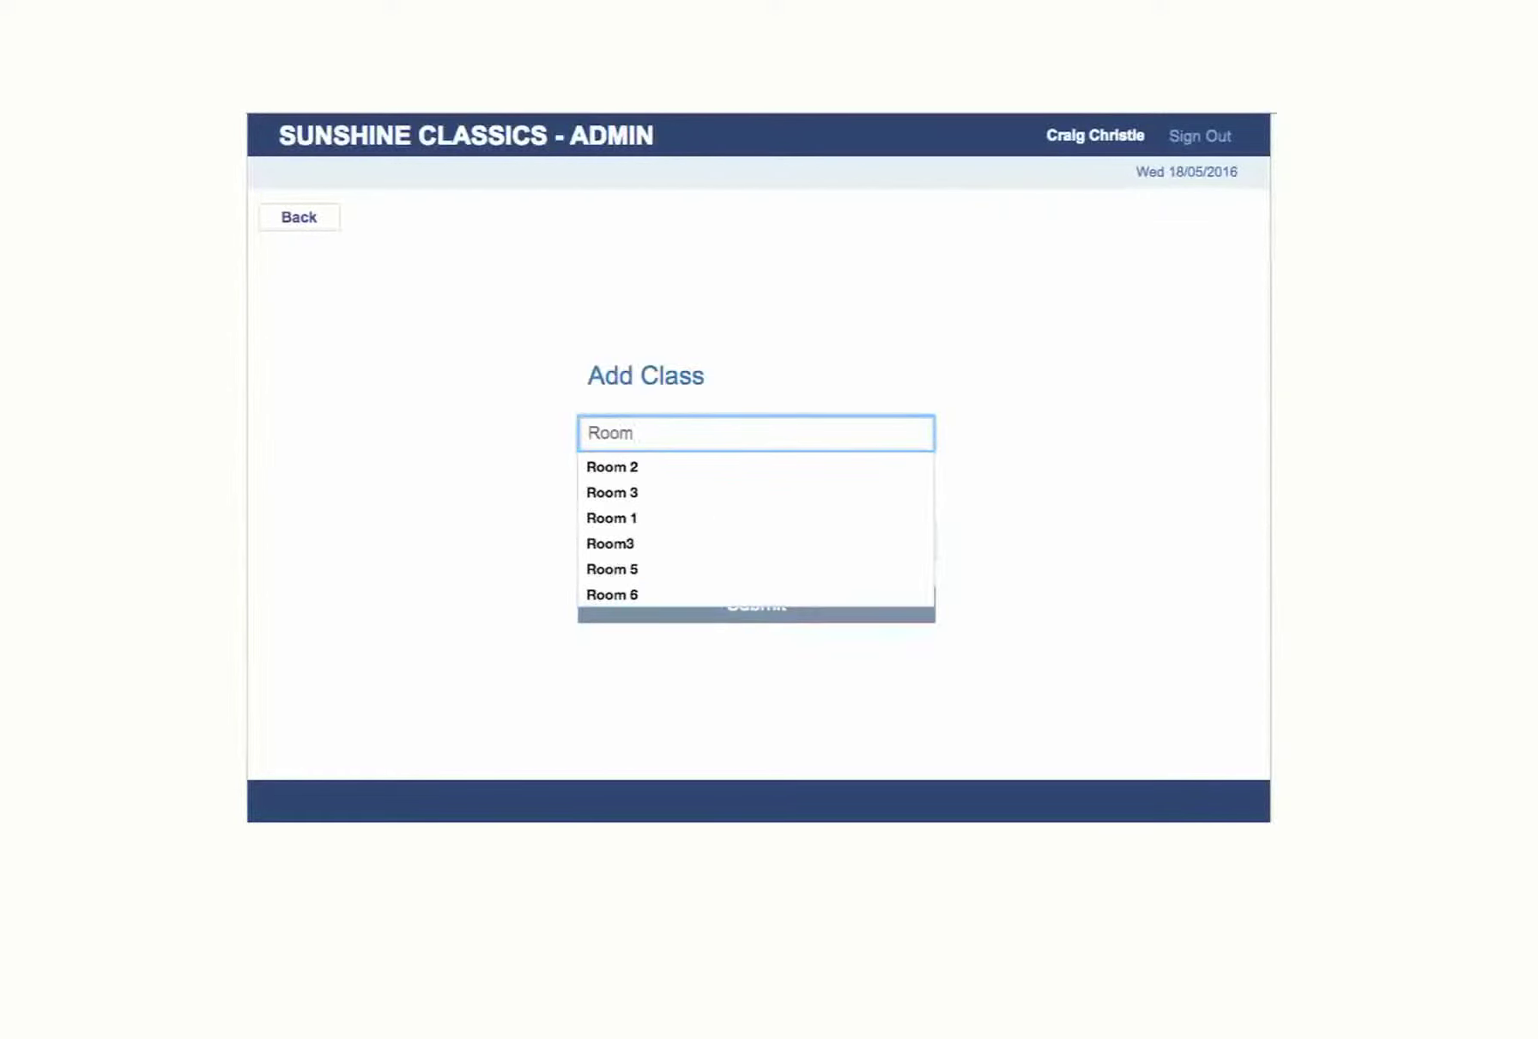
{"action": "type", "text": " 3"}
{"action": "left_click", "coordinate": [921, 518]}
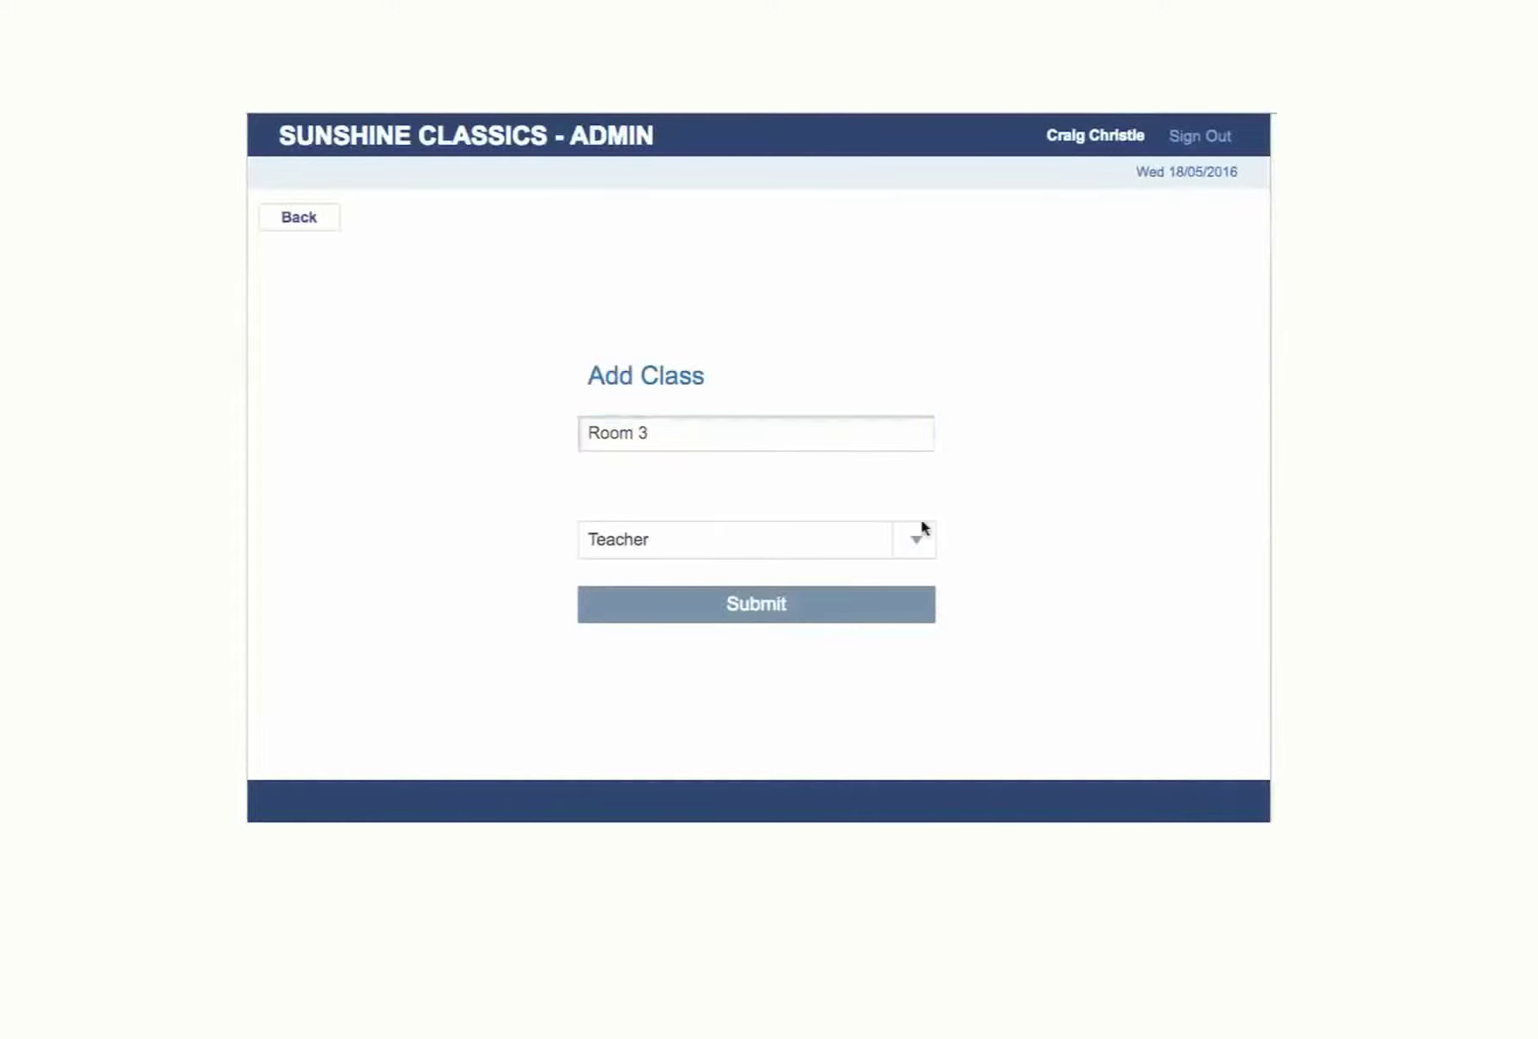
{"action": "left_click", "coordinate": [915, 541]}
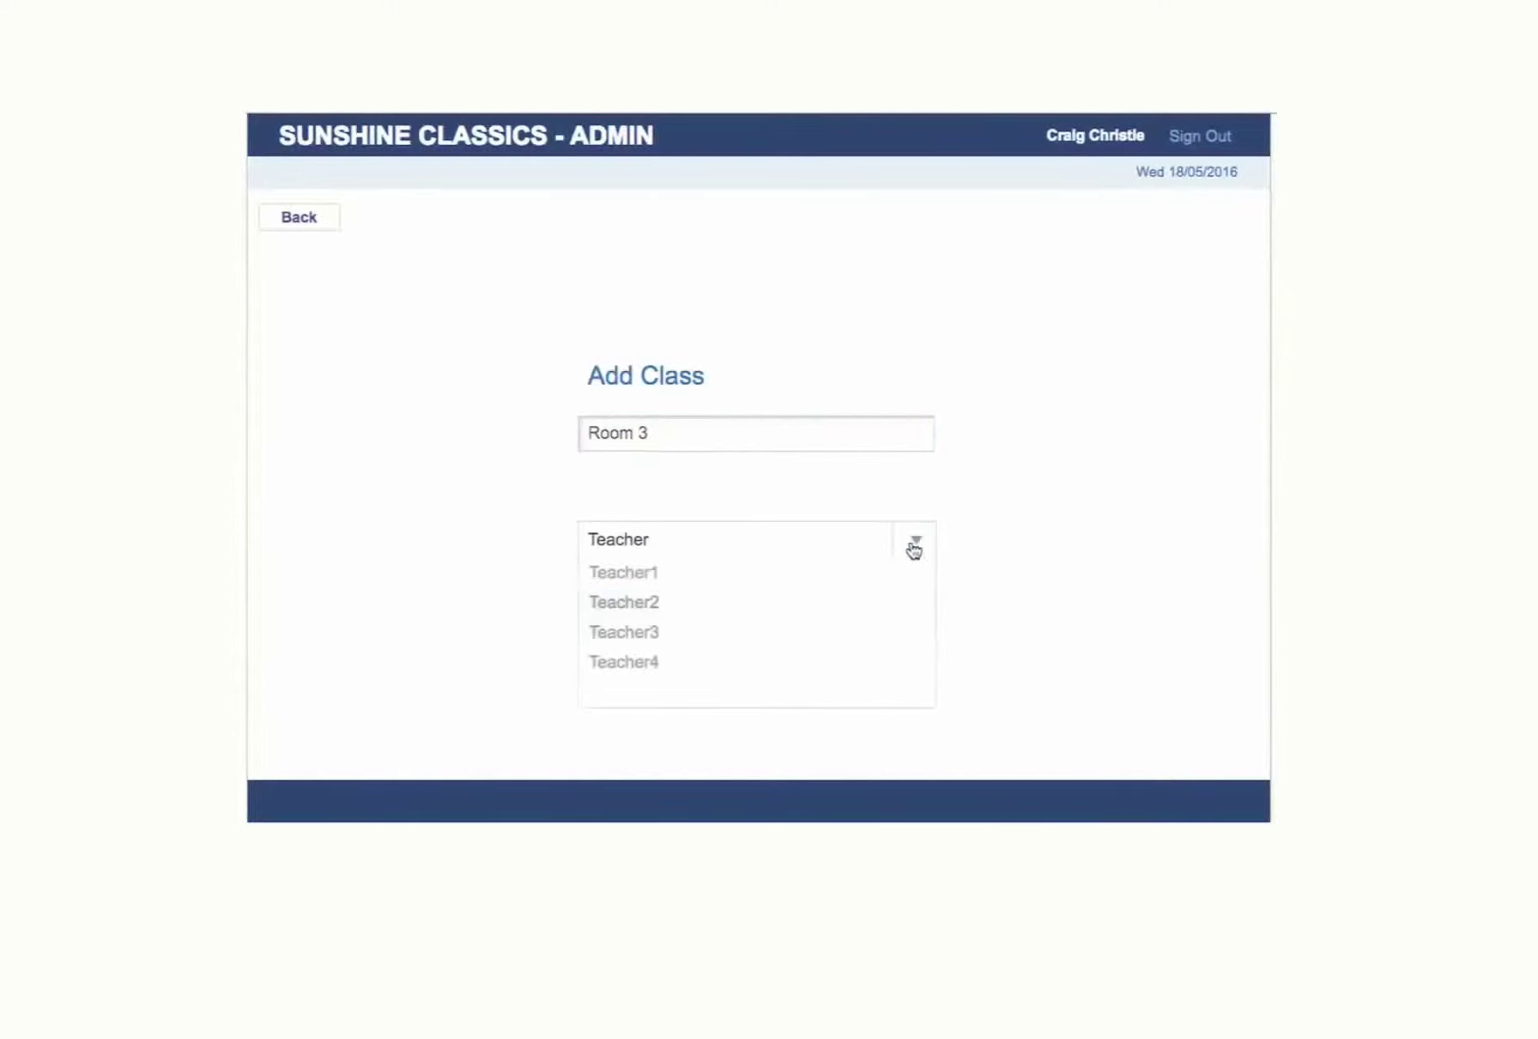
{"action": "left_click", "coordinate": [643, 665]}
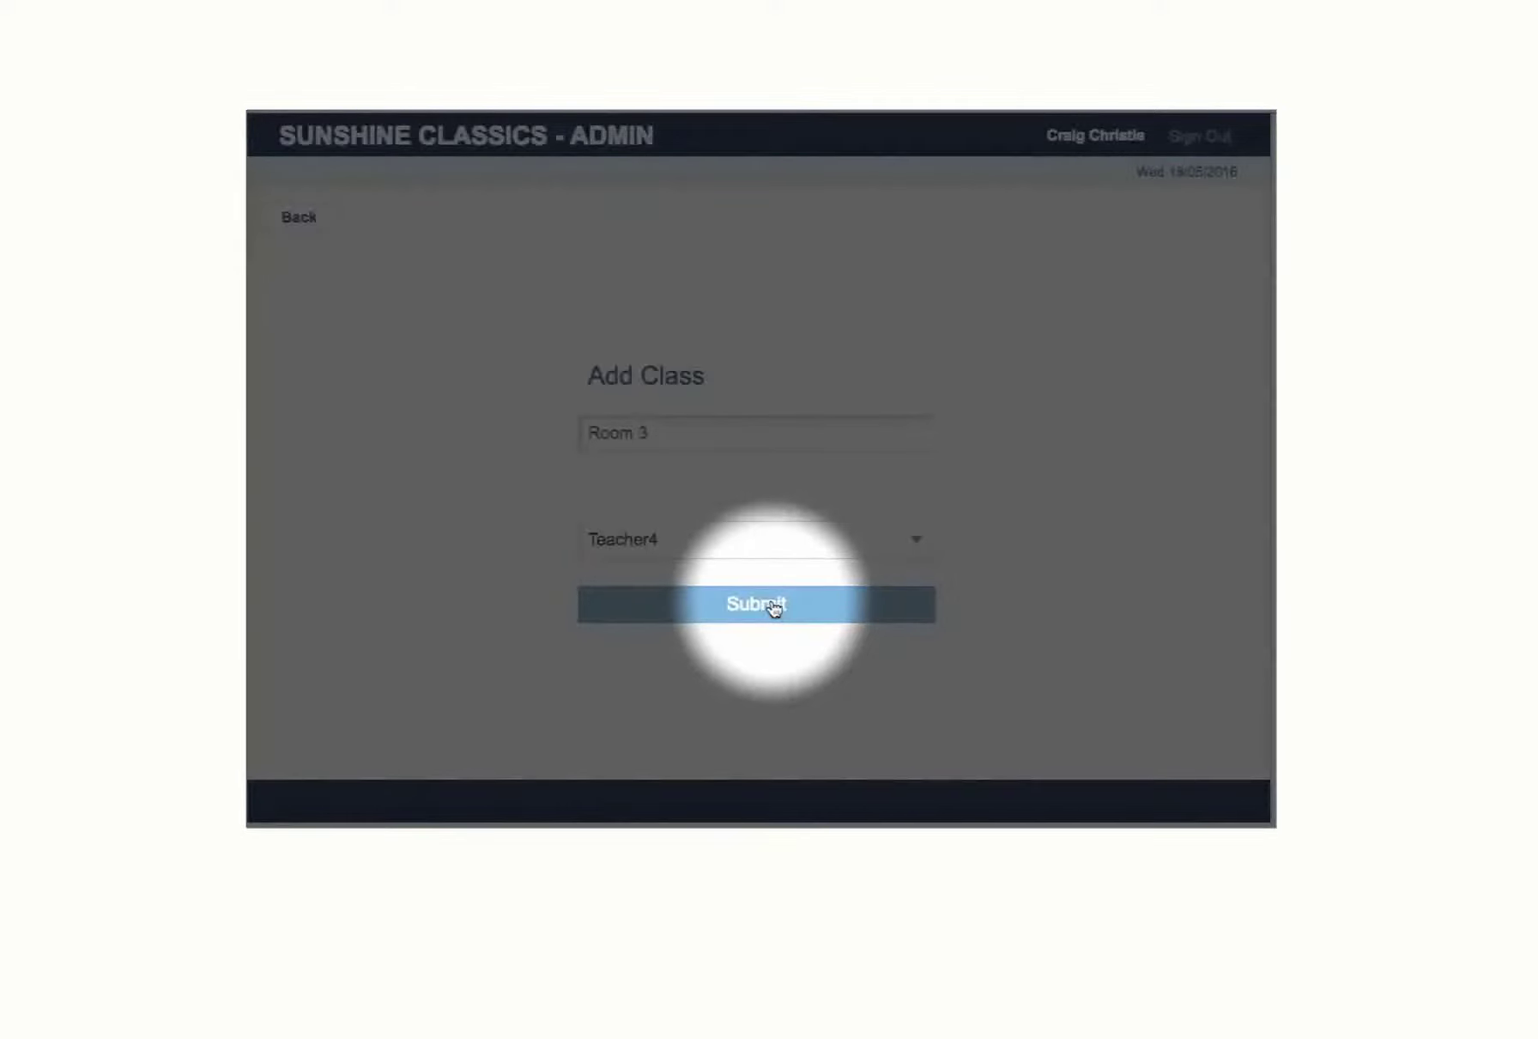
{"action": "left_click", "coordinate": [777, 607]}
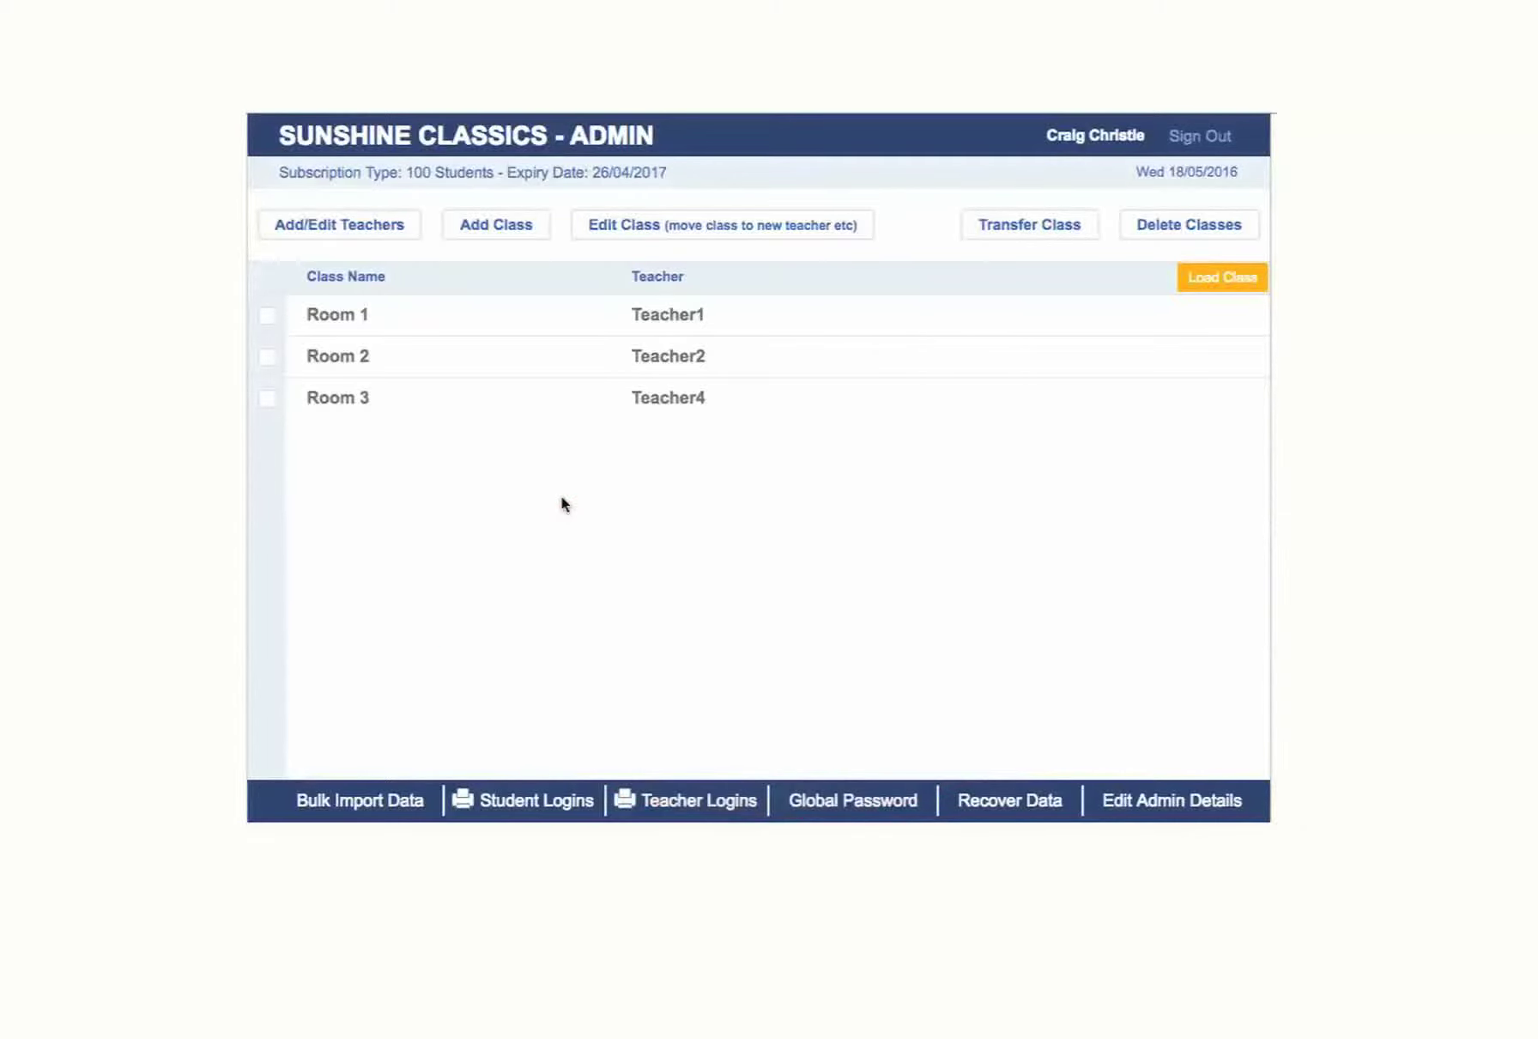
{"action": "left_click", "coordinate": [267, 399]}
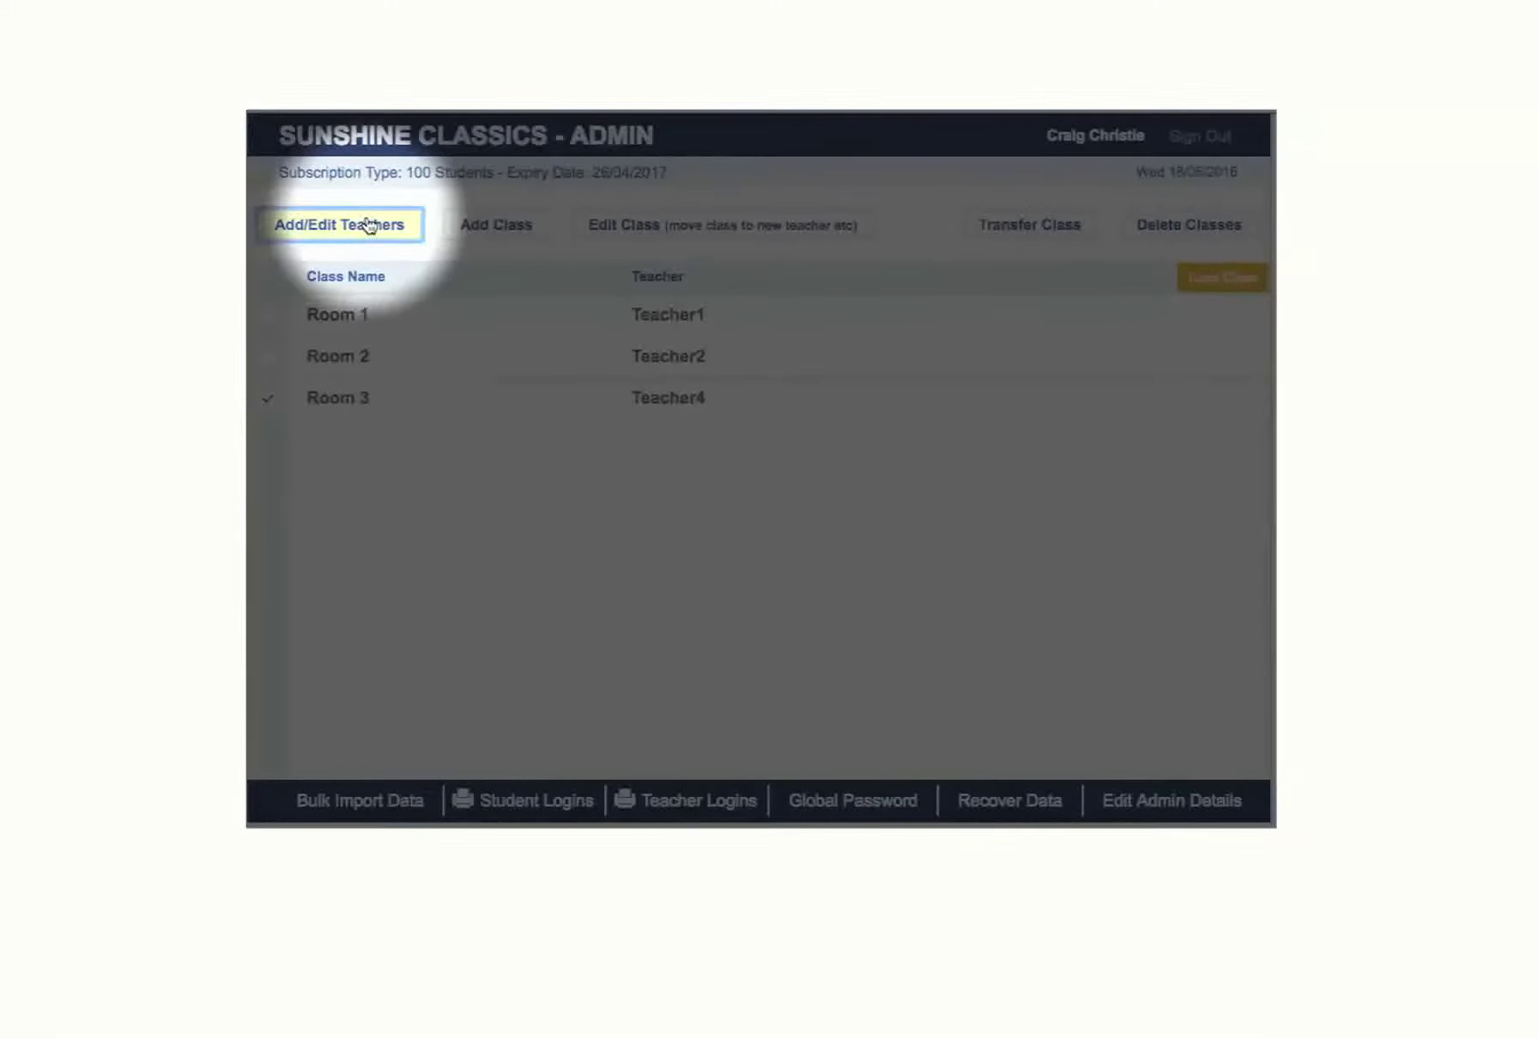
{"action": "left_click", "coordinate": [370, 225]}
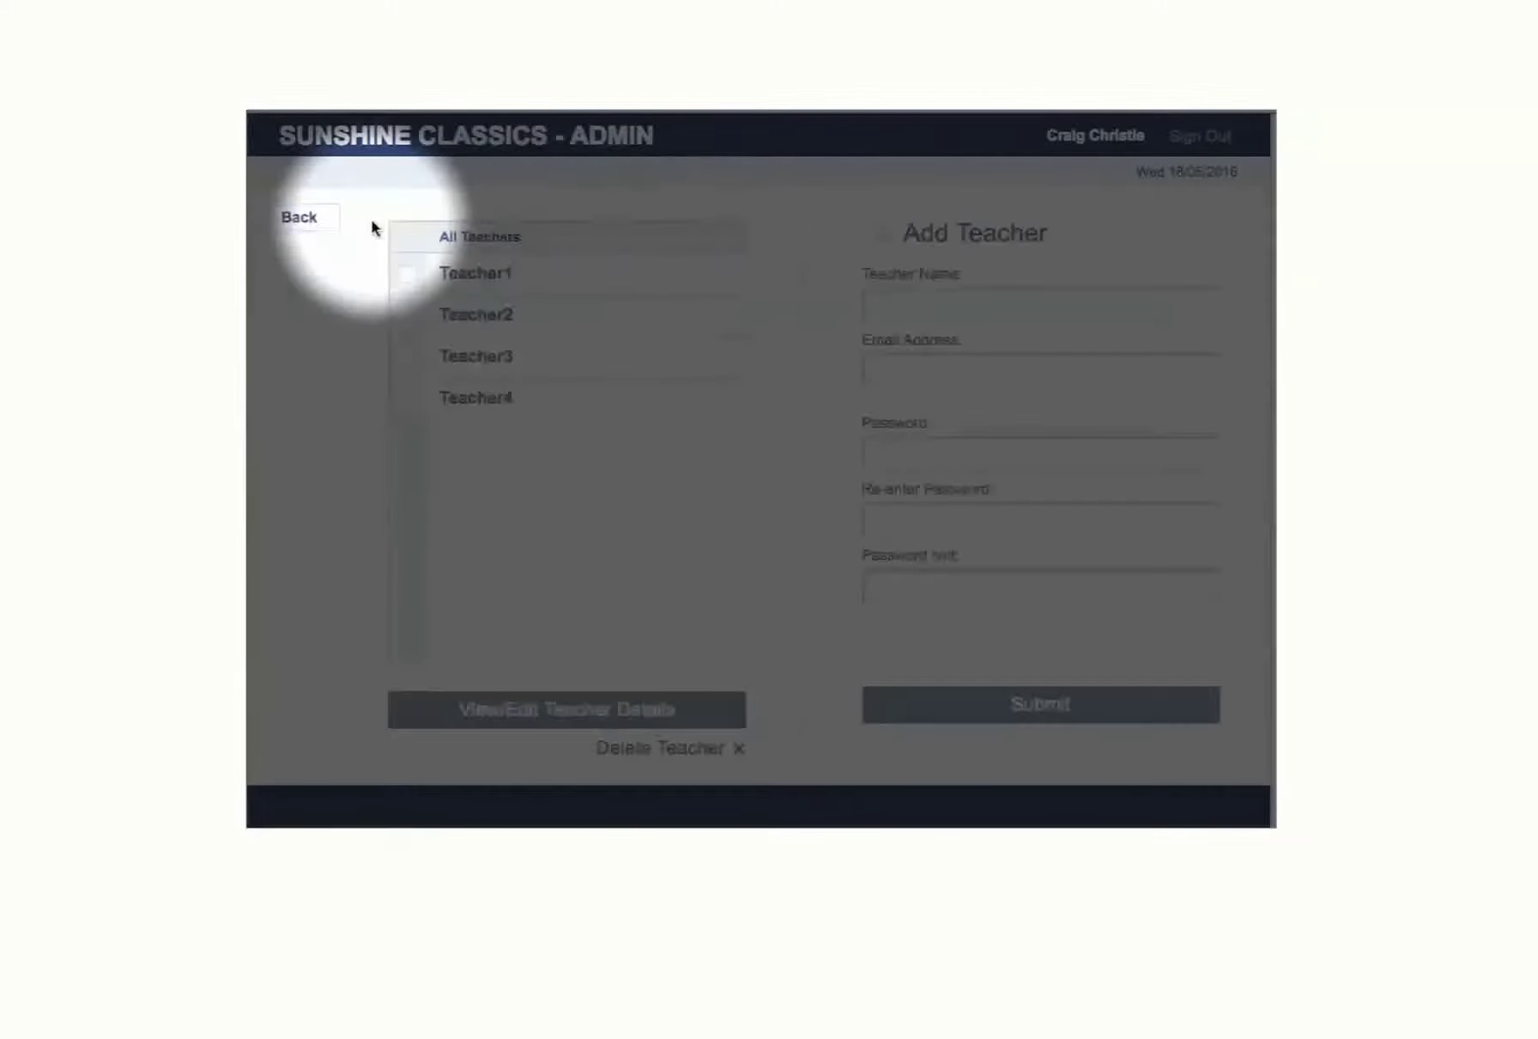
{"action": "left_click", "coordinate": [409, 401]}
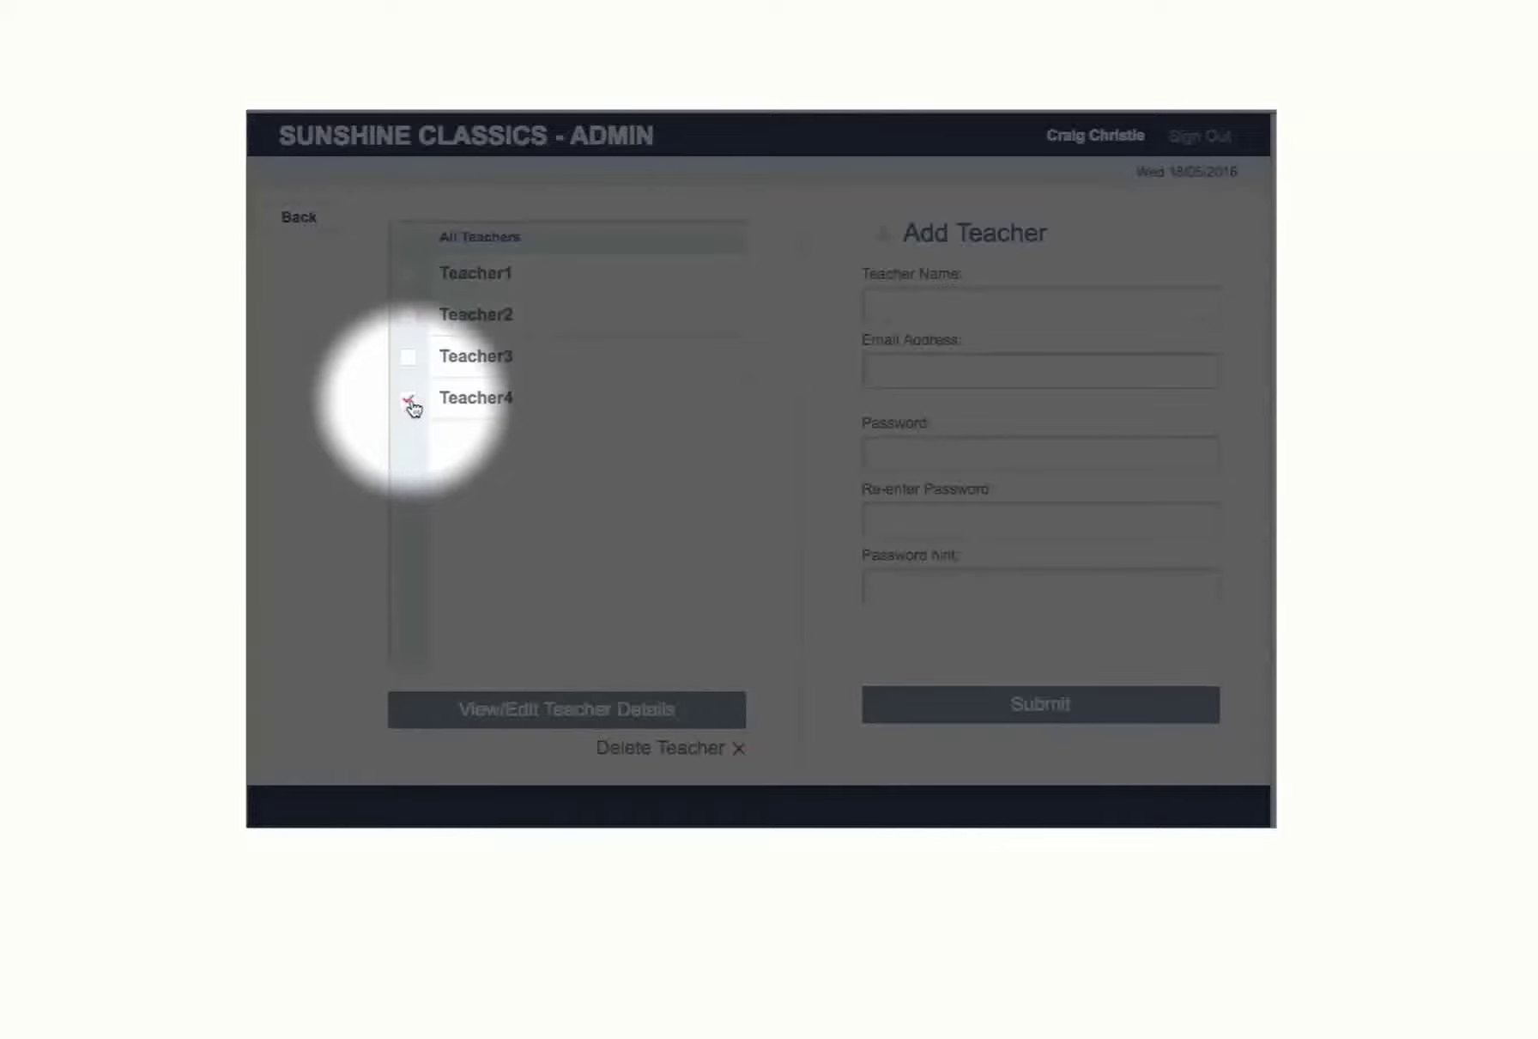
{"action": "left_click", "coordinate": [545, 723]}
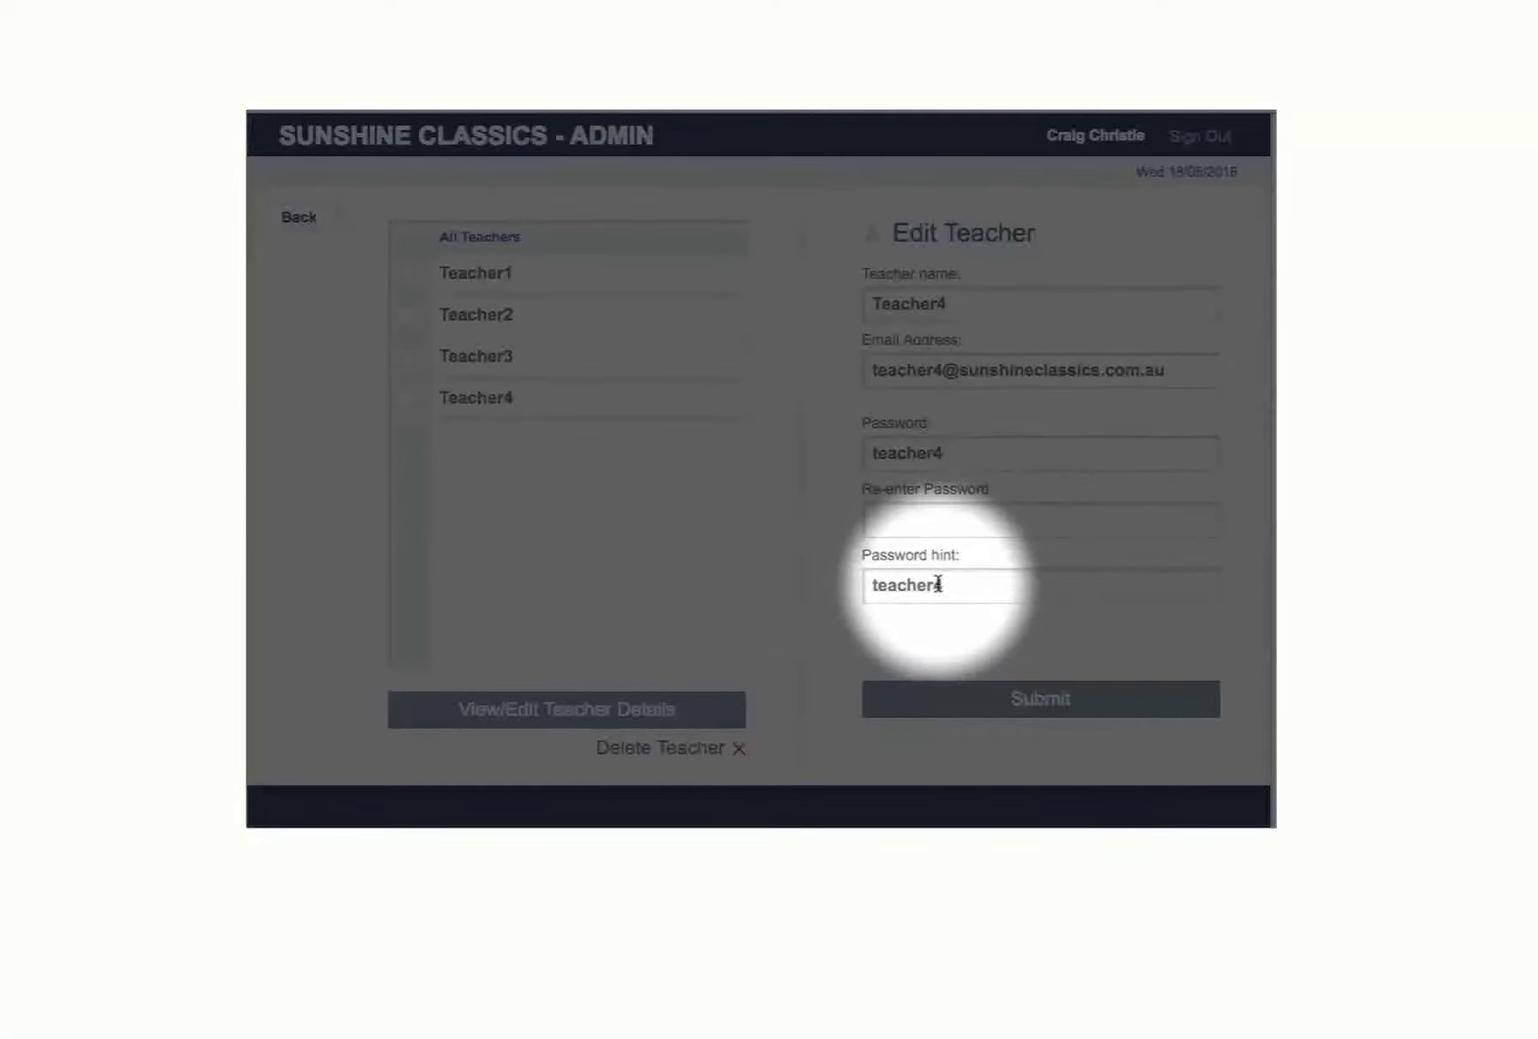
{"action": "left_click", "coordinate": [311, 217]}
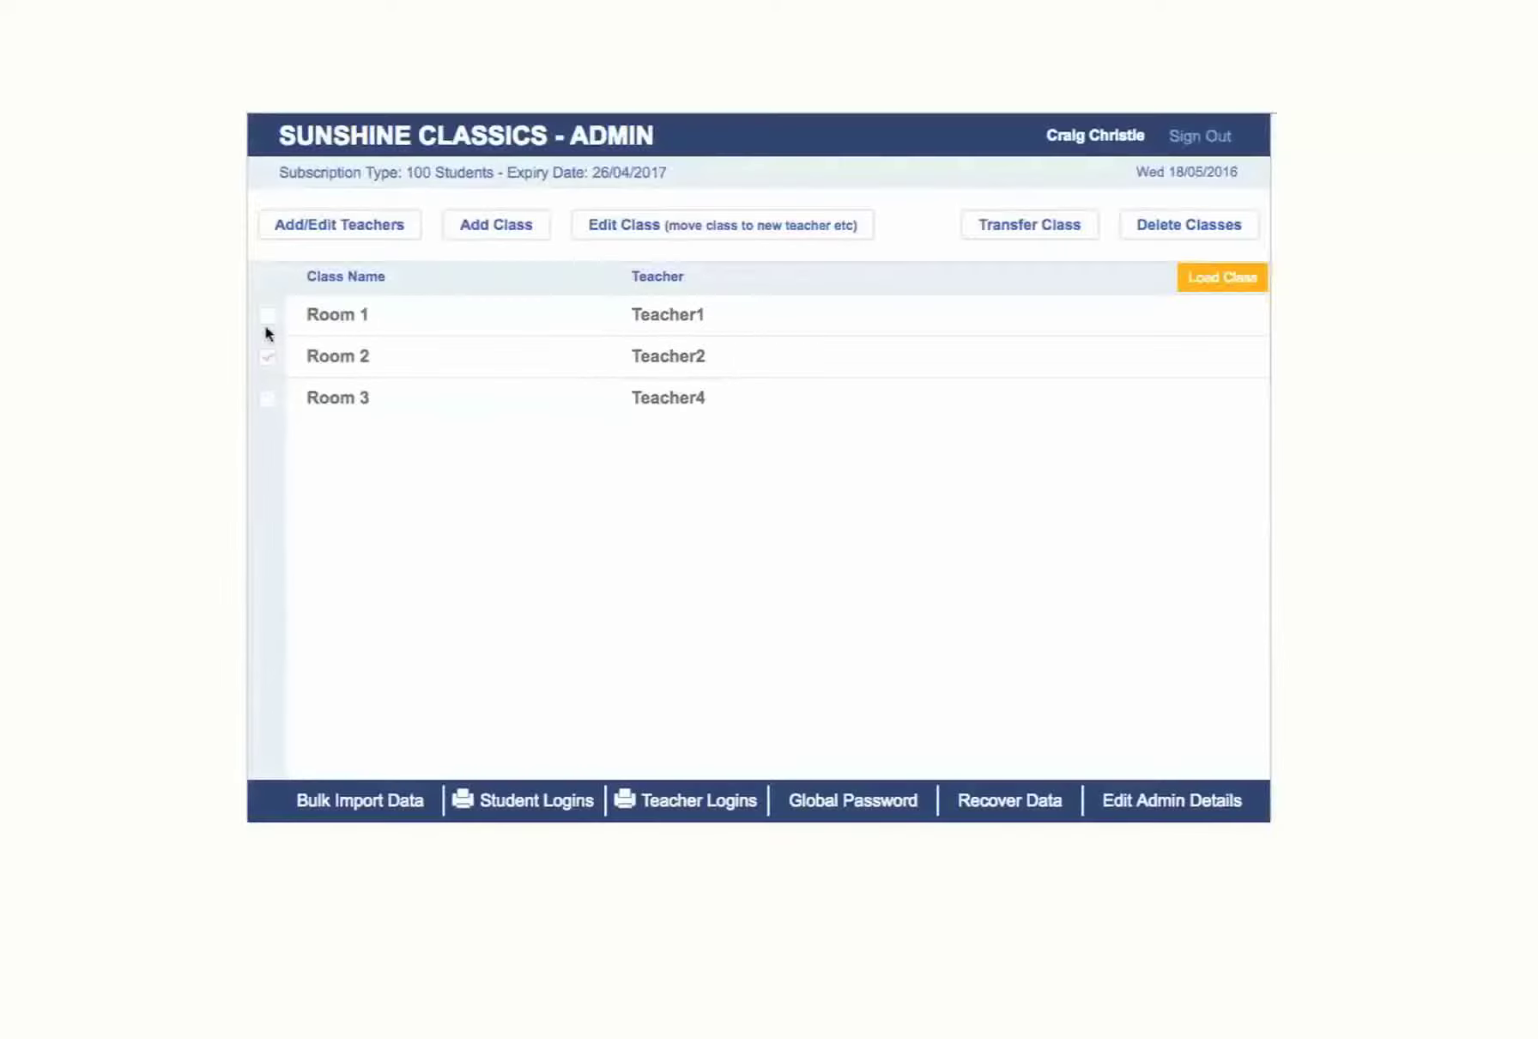
Load Room 1's class page and check the Select a Group and Add Student/s to Group dropdowns.
{"action": "left_click", "coordinate": [268, 319]}
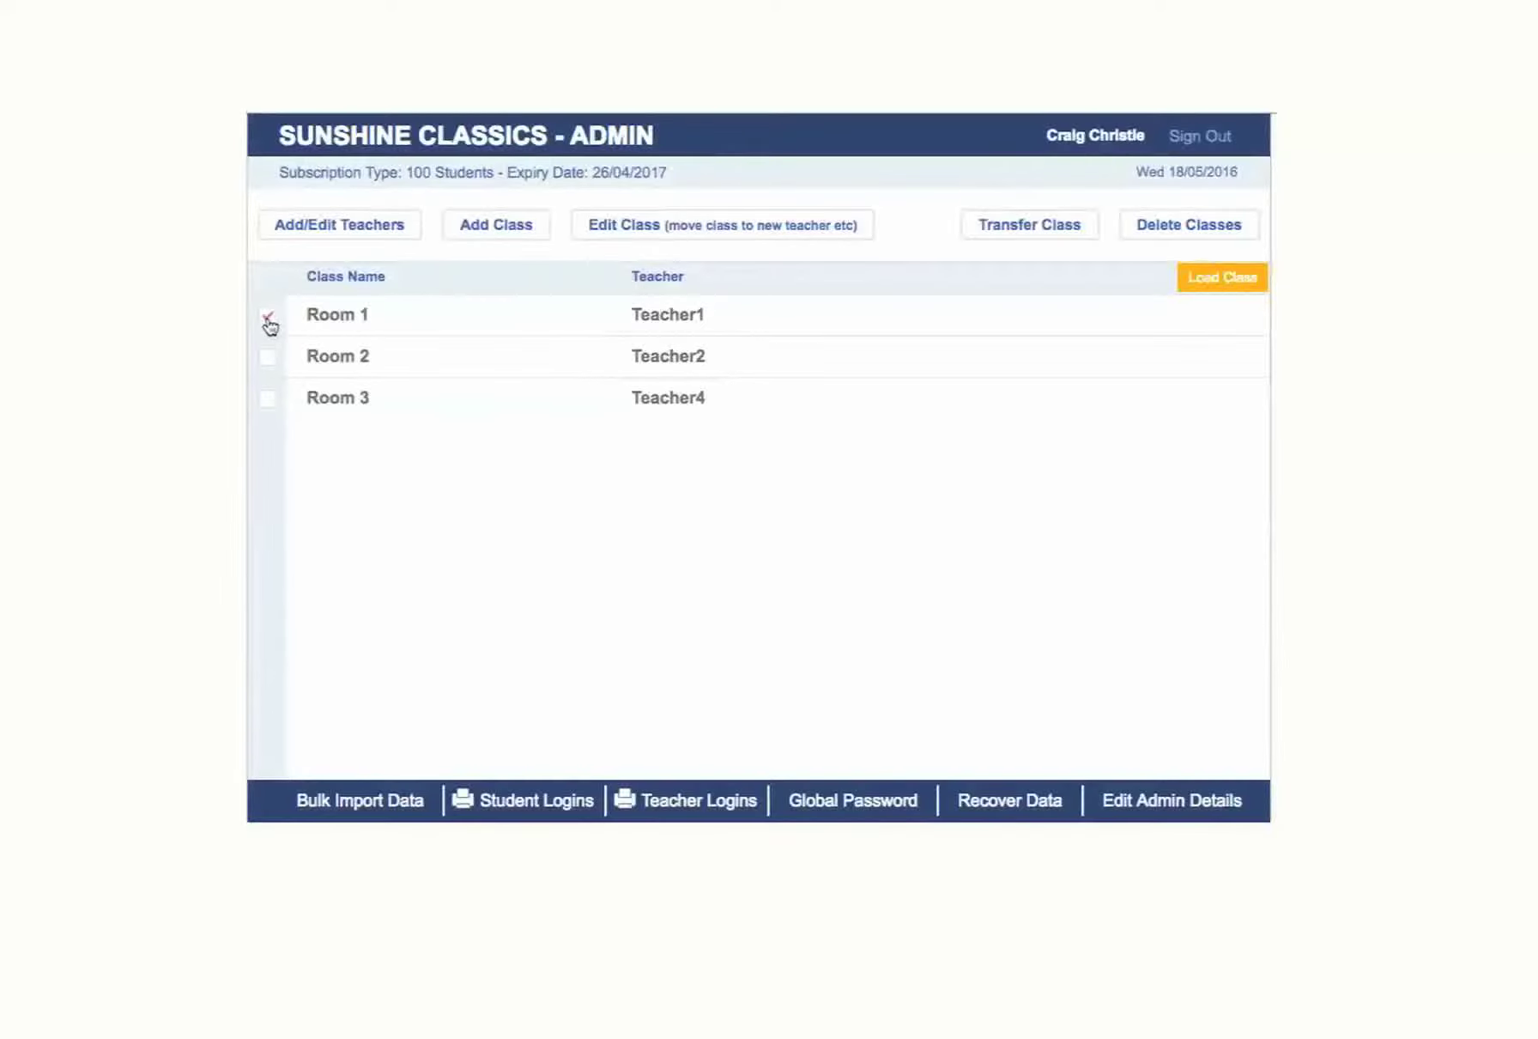
{"action": "left_click", "coordinate": [1220, 275]}
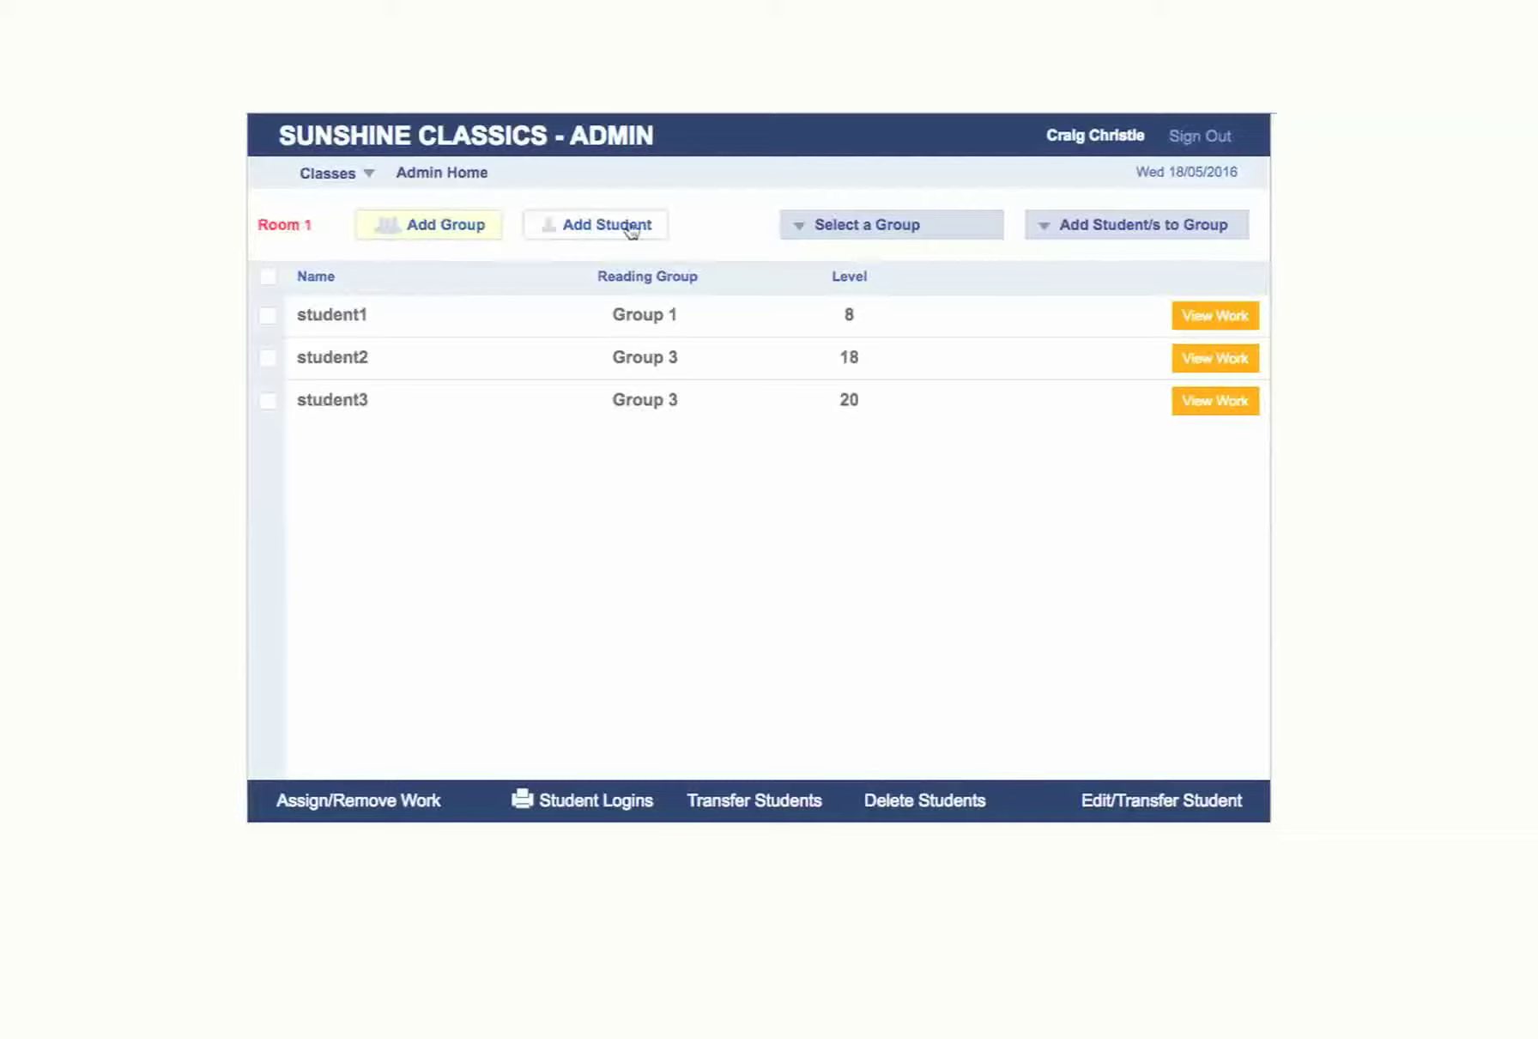
{"action": "left_click", "coordinate": [889, 226]}
{"action": "left_click", "coordinate": [892, 225]}
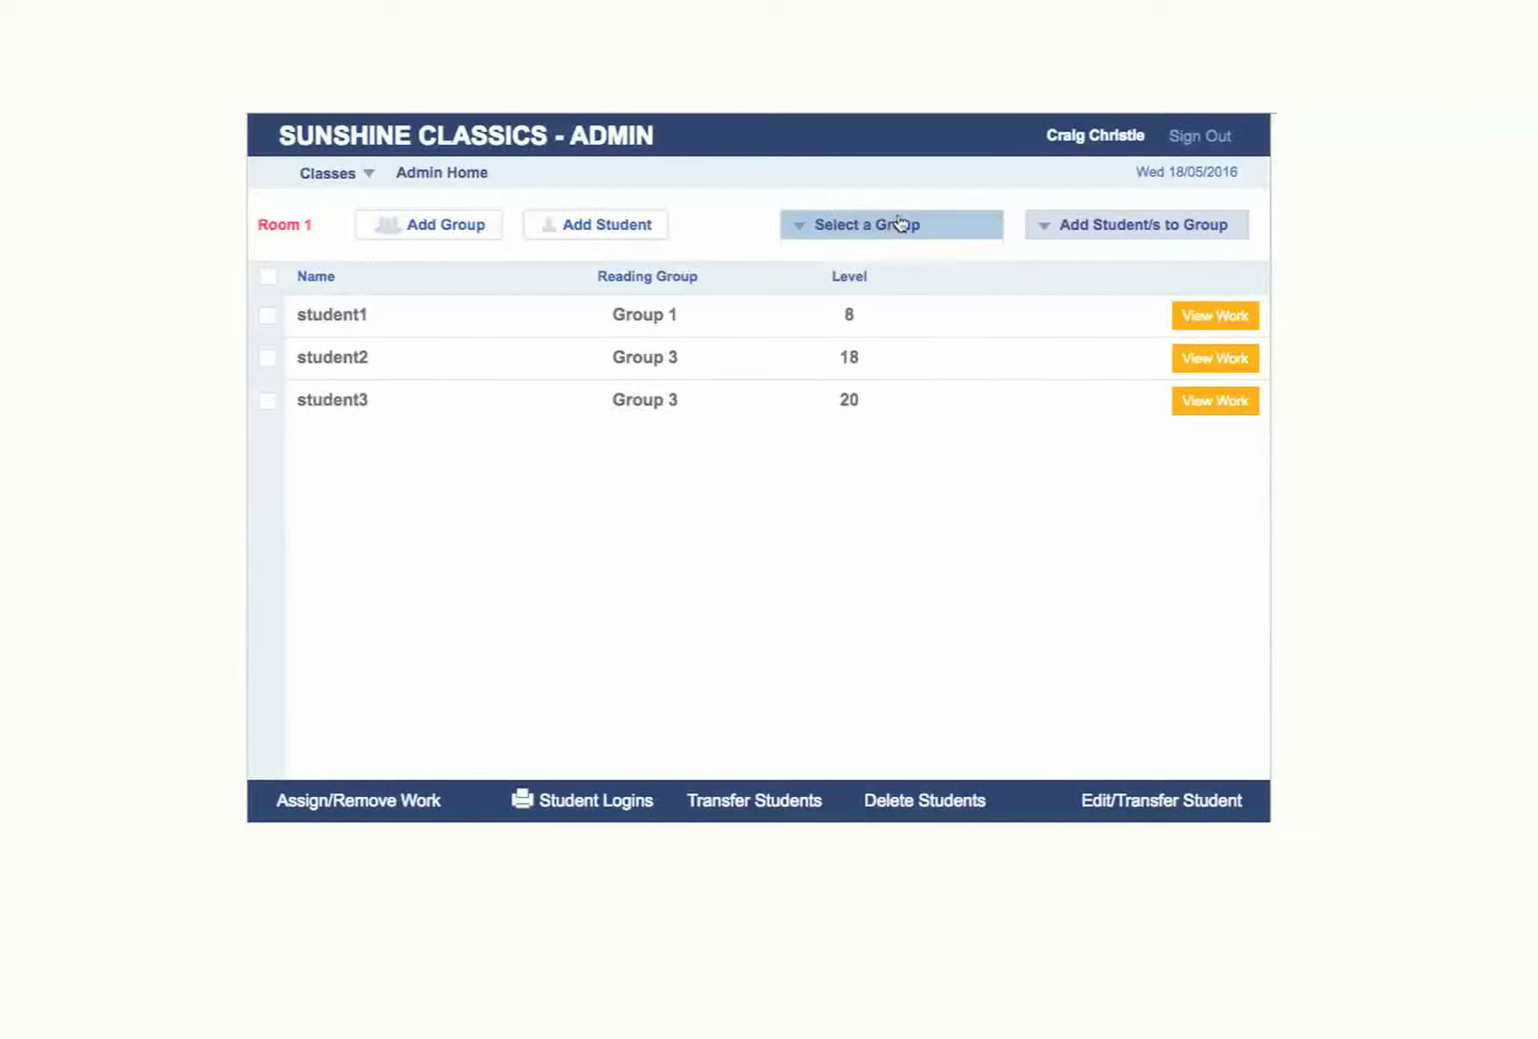
{"action": "left_click", "coordinate": [1083, 228]}
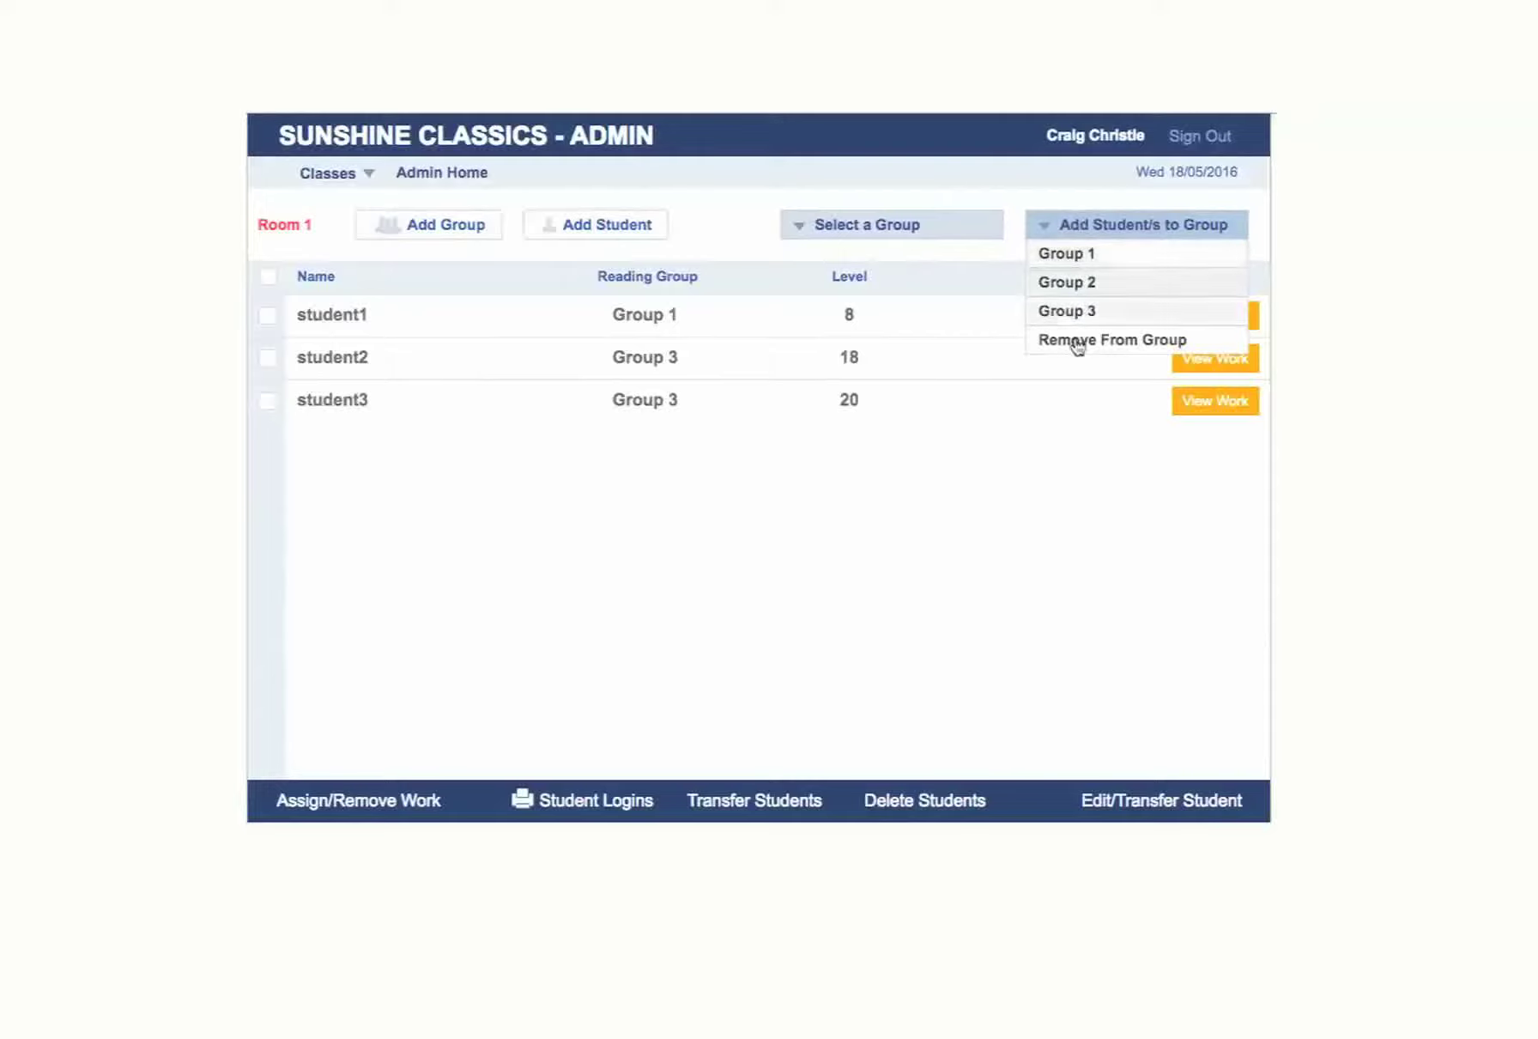
{"action": "left_click", "coordinate": [1092, 227]}
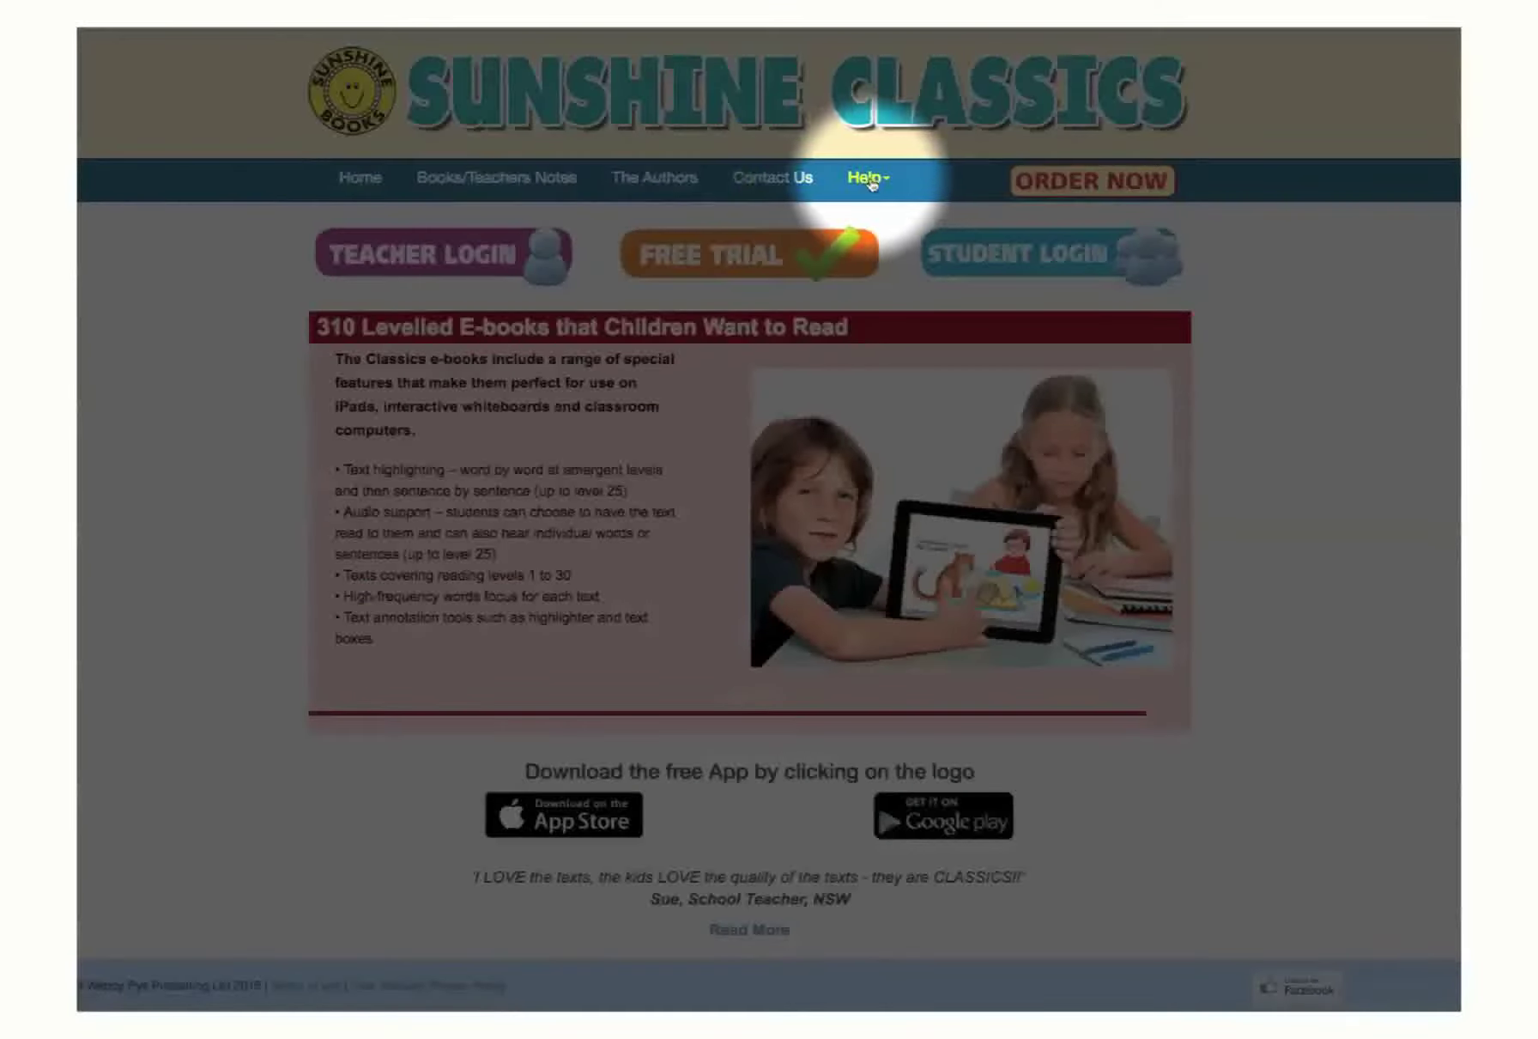
Reopen Quick Start Guide 2 on Bulk Import from Help > Quick Start Guides.
{"action": "left_click", "coordinate": [864, 179]}
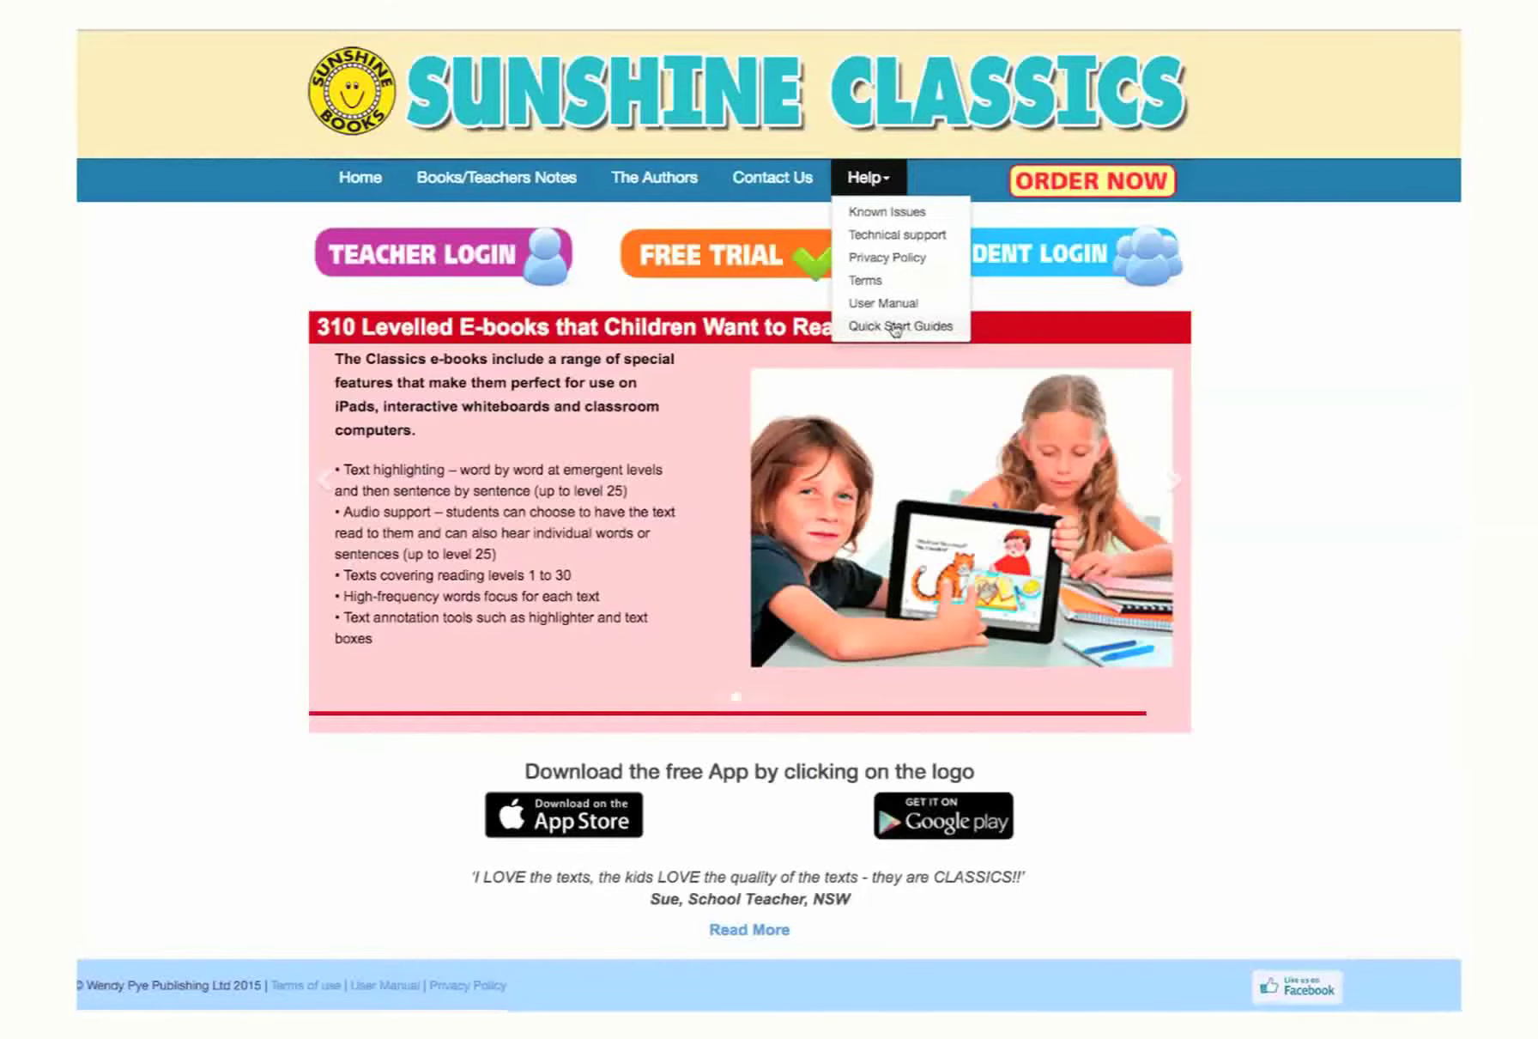
{"action": "left_click", "coordinate": [892, 326]}
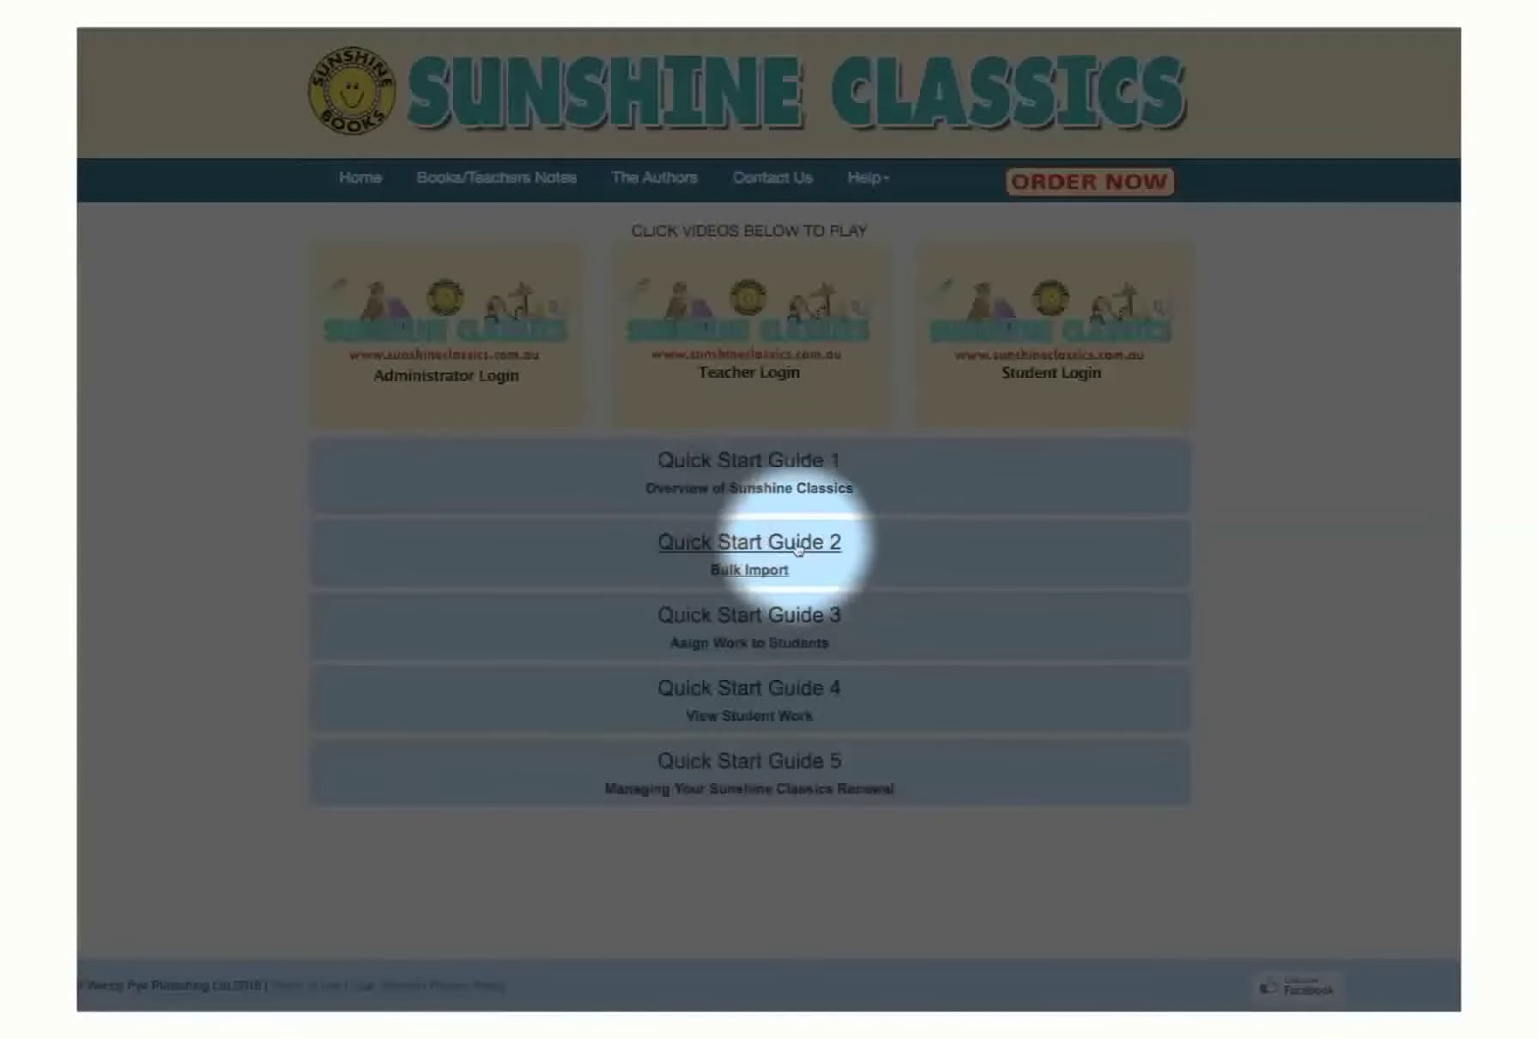
{"action": "left_click", "coordinate": [755, 546]}
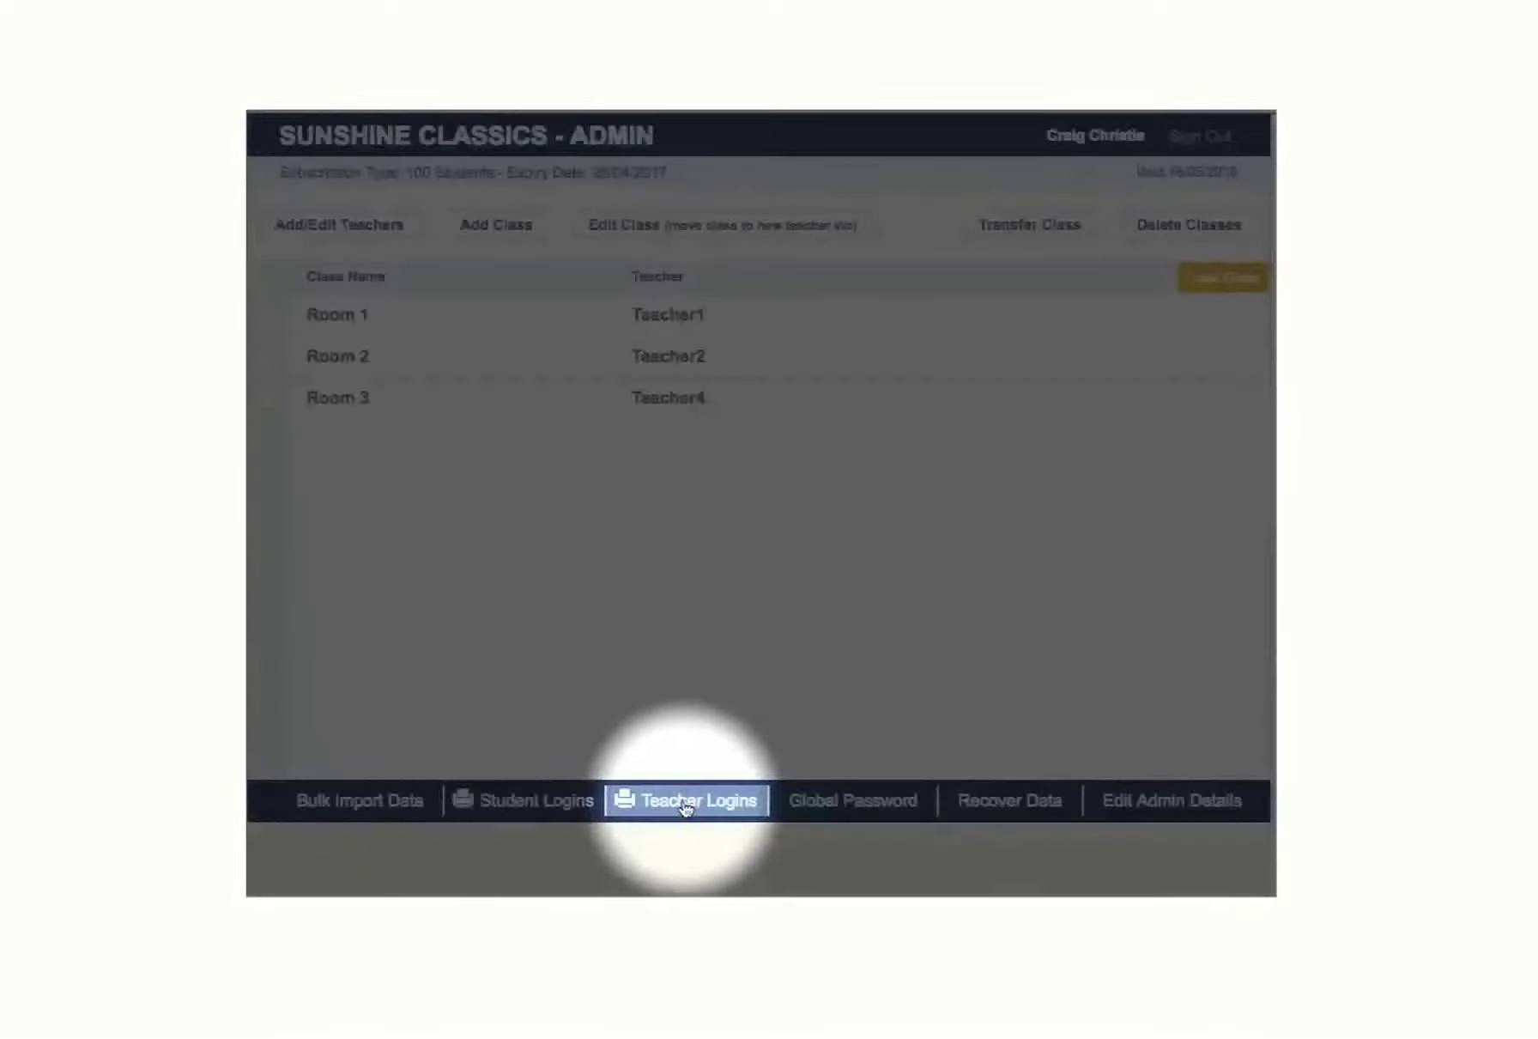
{"action": "left_click", "coordinate": [684, 805]}
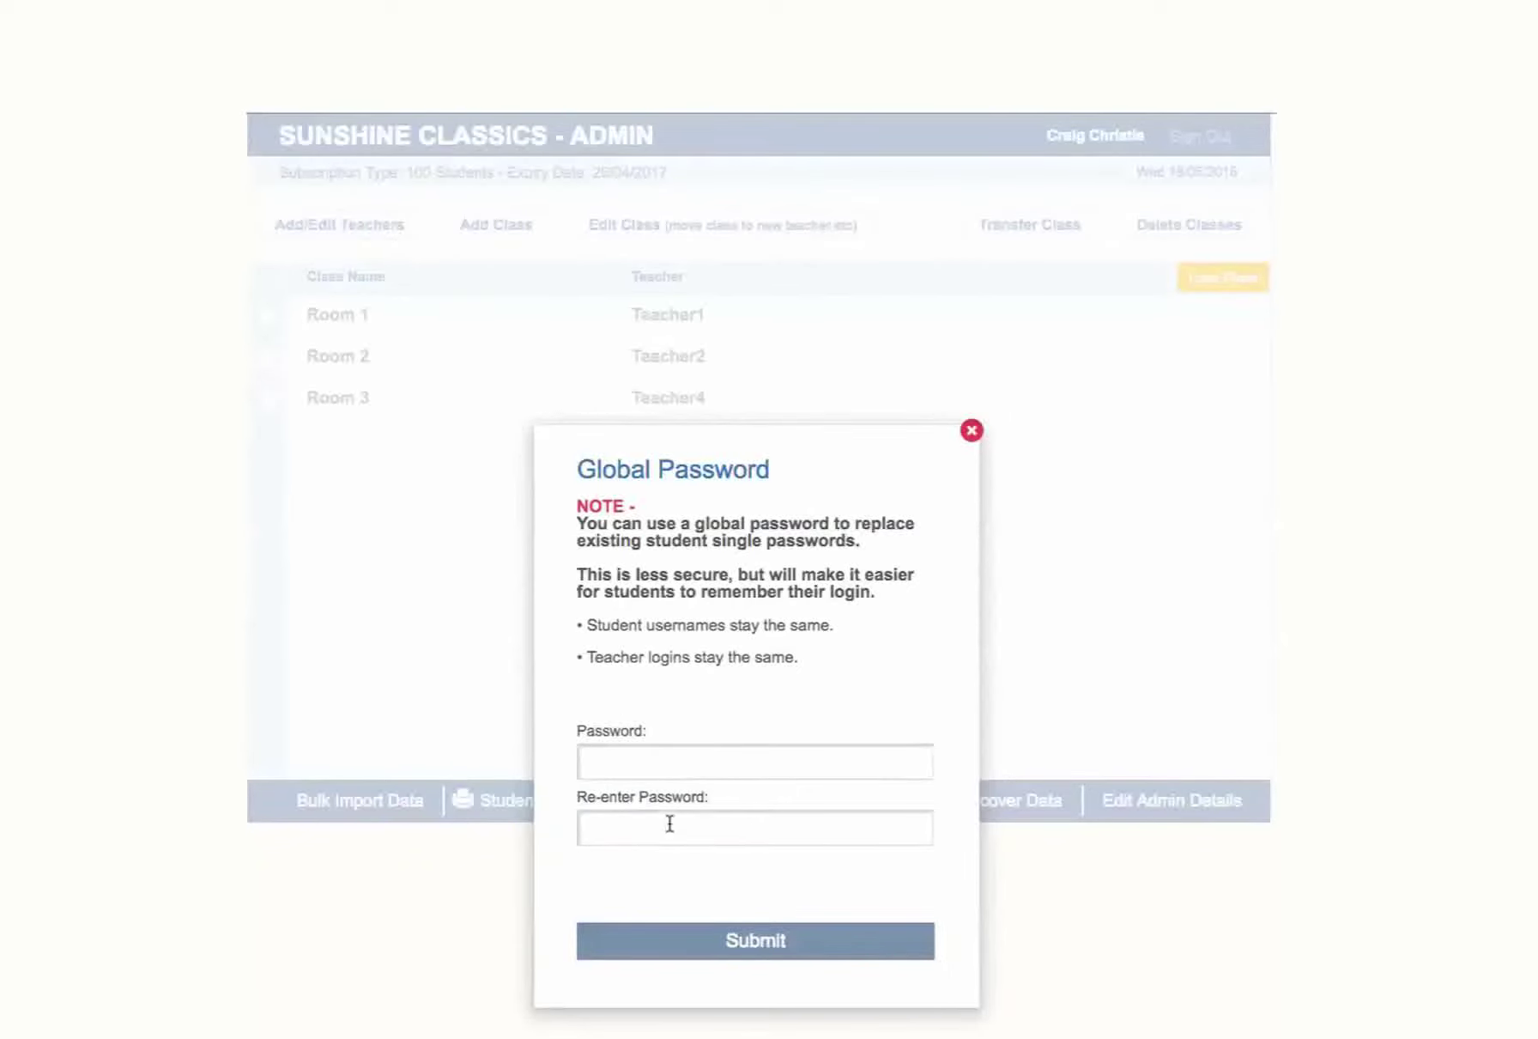
{"action": "left_click", "coordinate": [971, 431]}
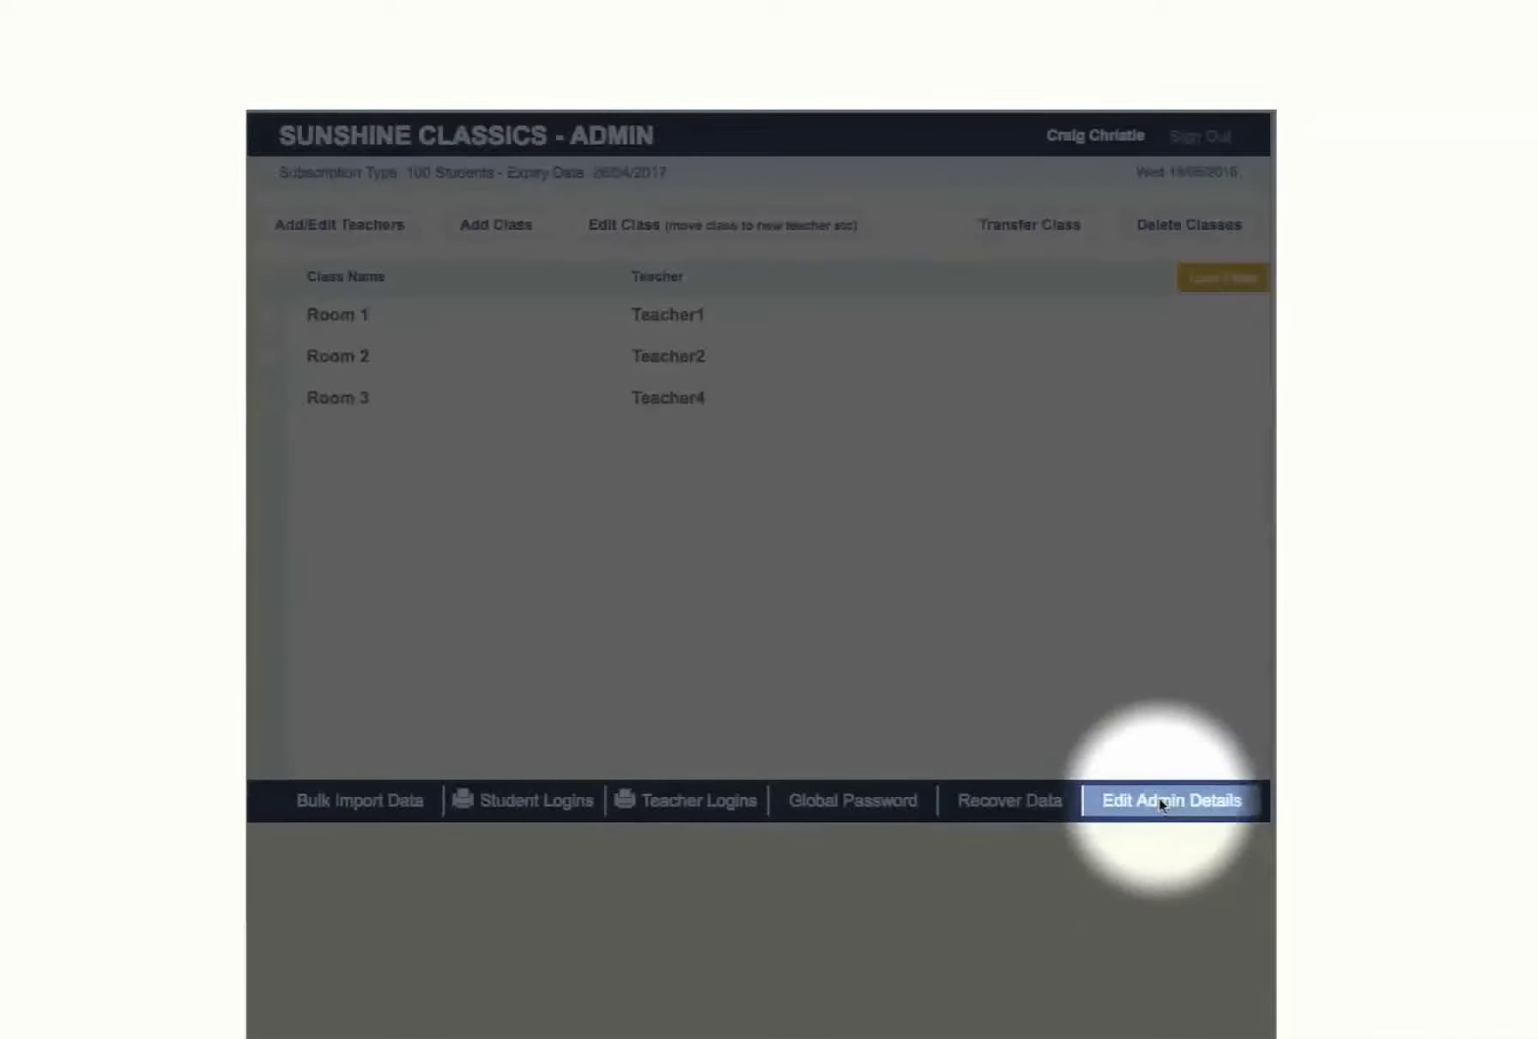
{"action": "left_click", "coordinate": [1161, 800]}
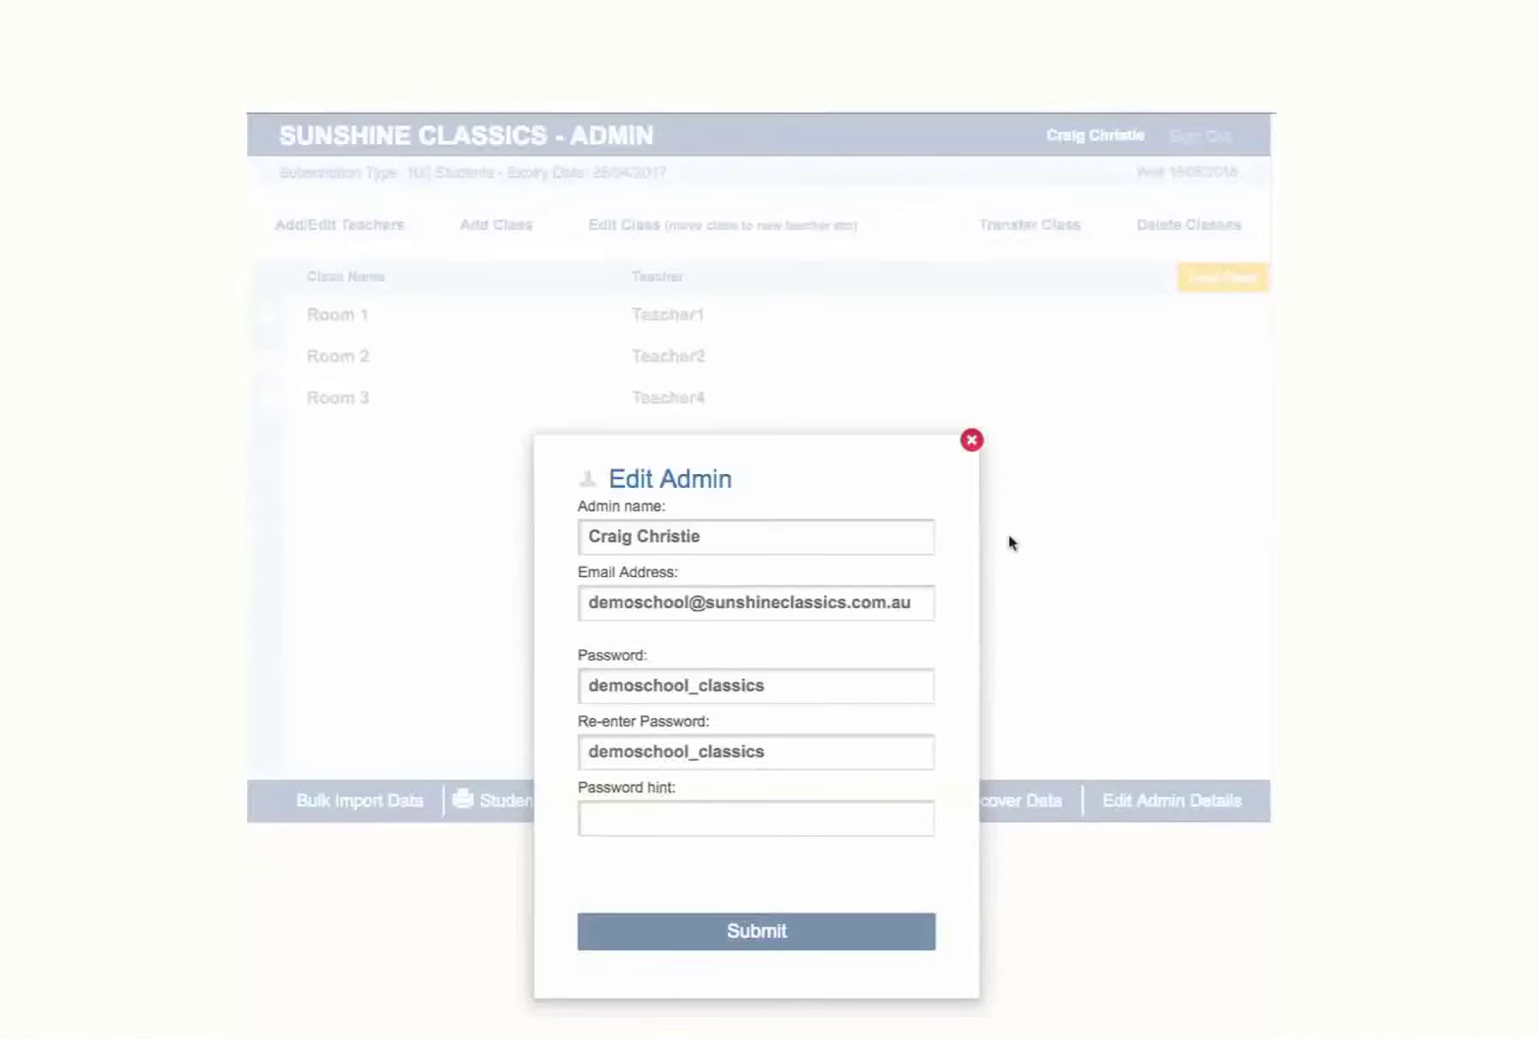
{"action": "left_click", "coordinate": [971, 439]}
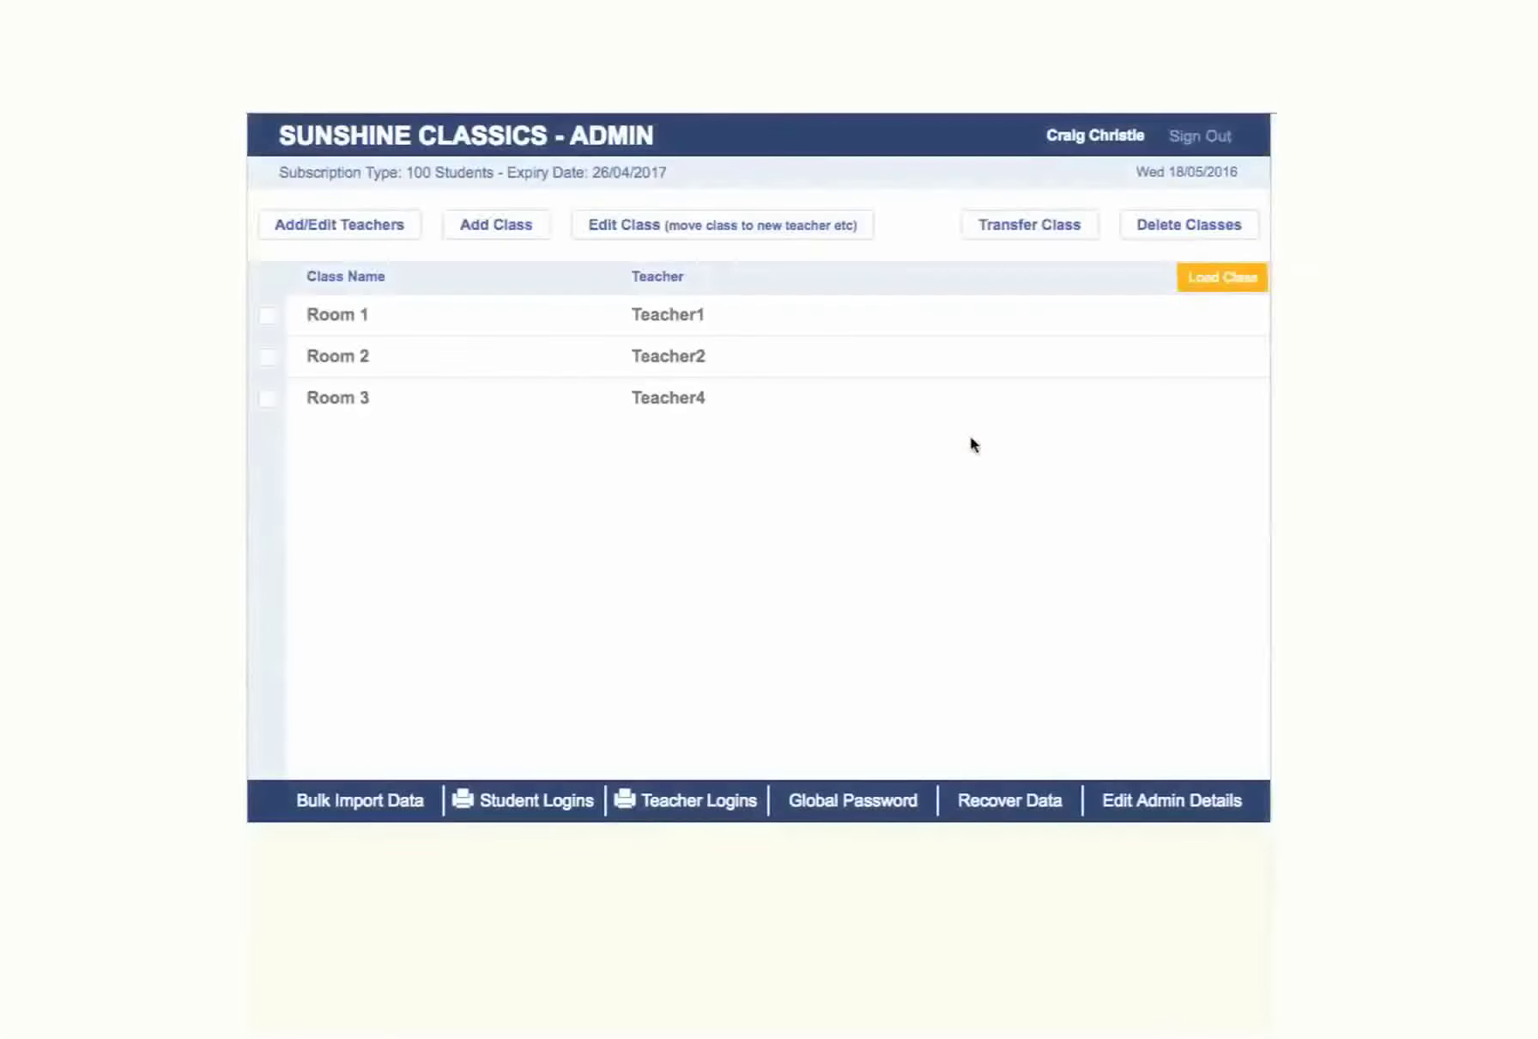